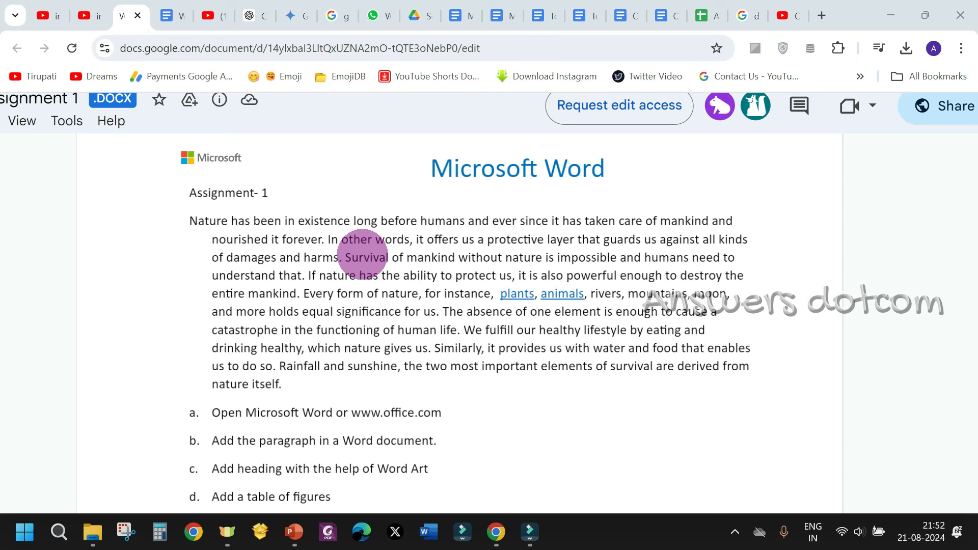
- Read the assignment's paragraph and task list, and launch Microsoft Word with a new blank document
{"action": "scroll", "coordinate": [362, 254], "scroll_direction": "up", "scroll_amount": 2}
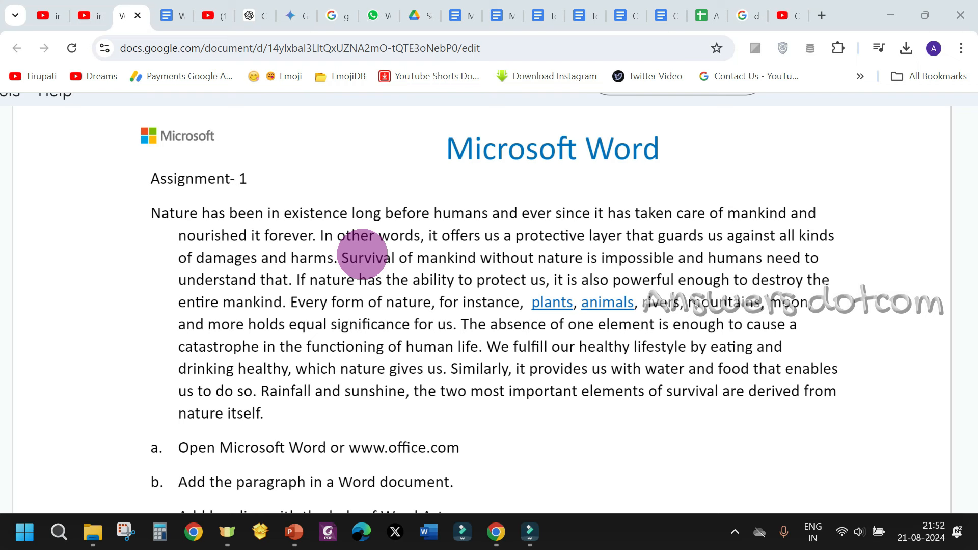
{"action": "scroll", "coordinate": [275, 204], "scroll_direction": "down", "scroll_amount": 1}
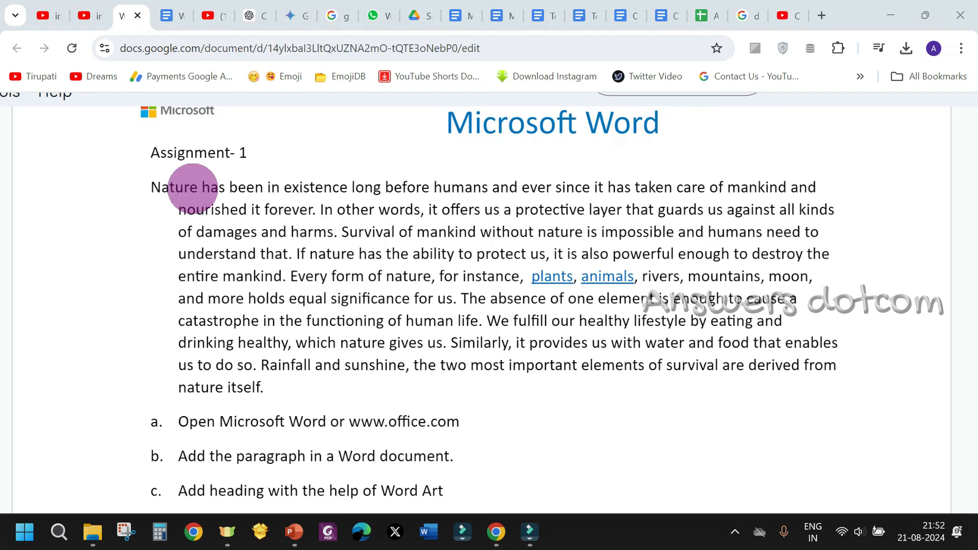
{"action": "scroll", "coordinate": [193, 187], "scroll_direction": "down", "scroll_amount": 3}
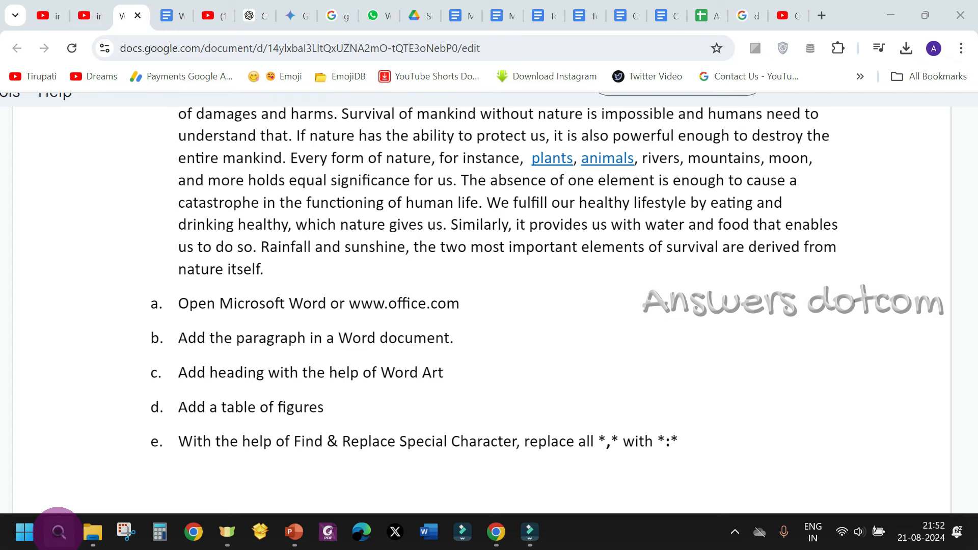
{"action": "left_click", "coordinate": [59, 531]}
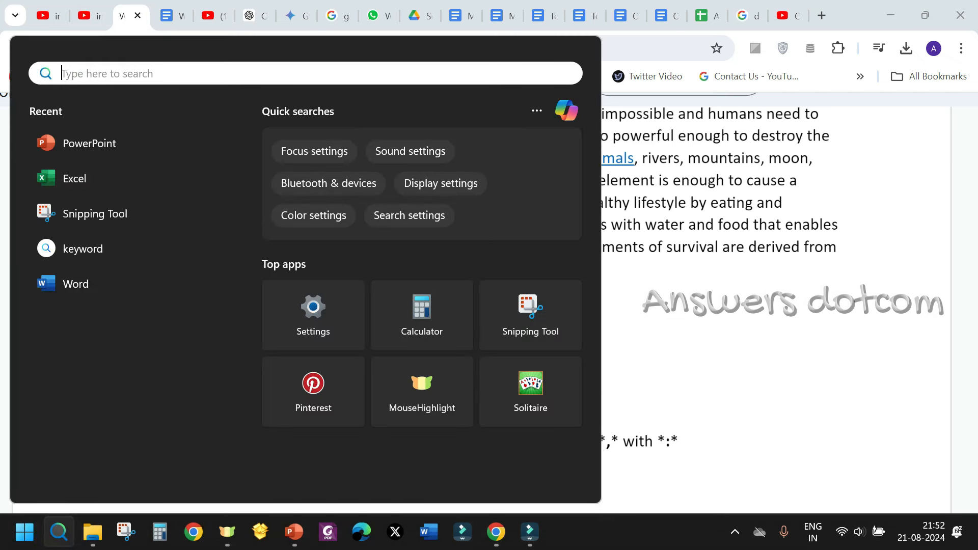
{"action": "type", "text": "microsoft word"}
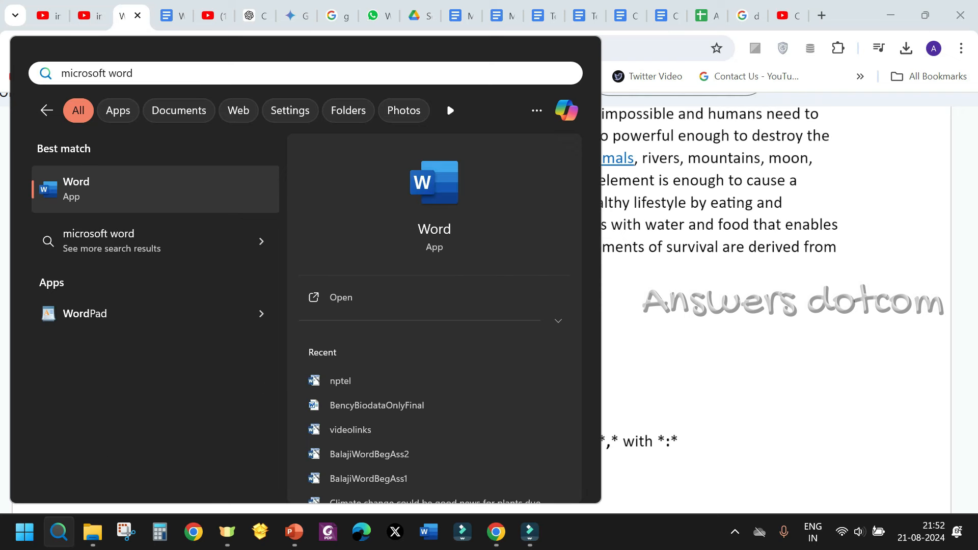
{"action": "key", "text": "Return"}
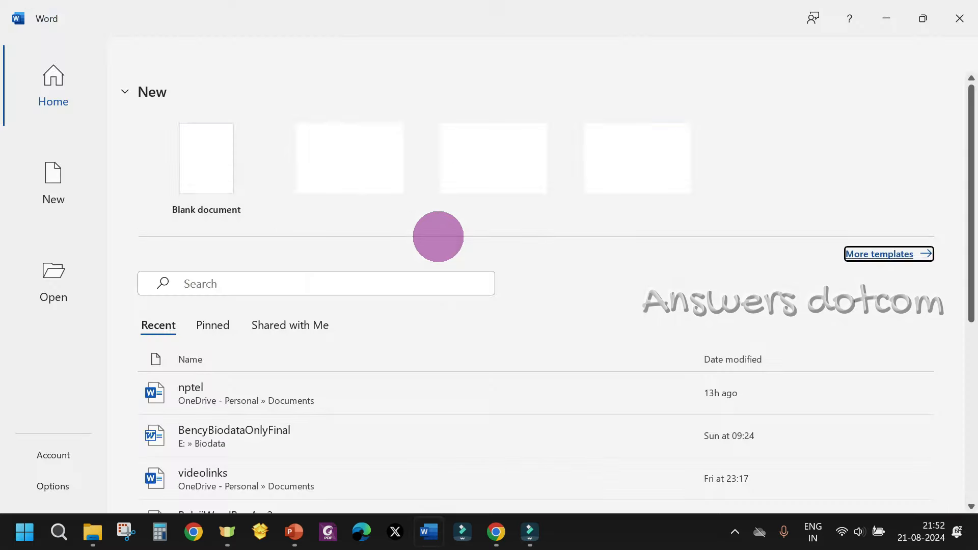
{"action": "left_click", "coordinate": [223, 159]}
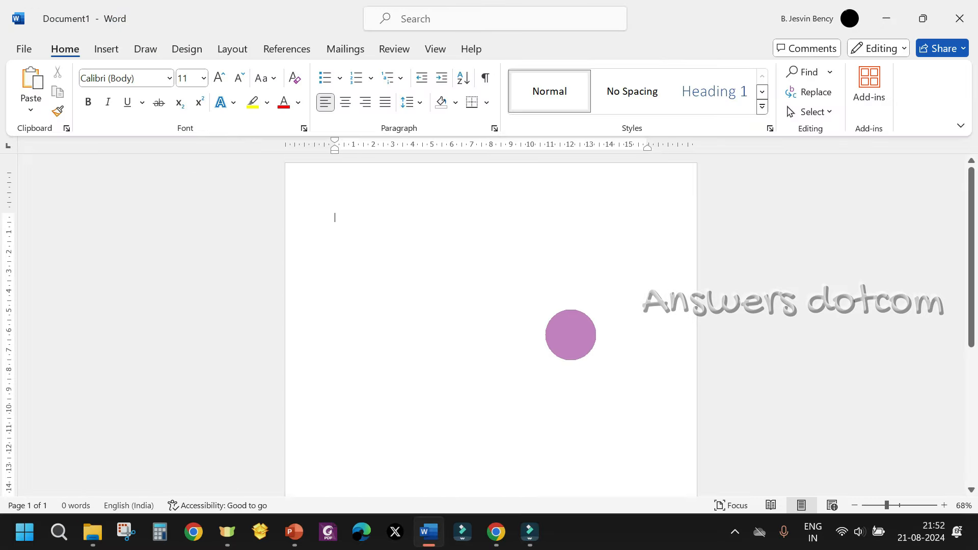
{"action": "scroll", "coordinate": [571, 334], "scroll_direction": "up", "scroll_amount": 4}
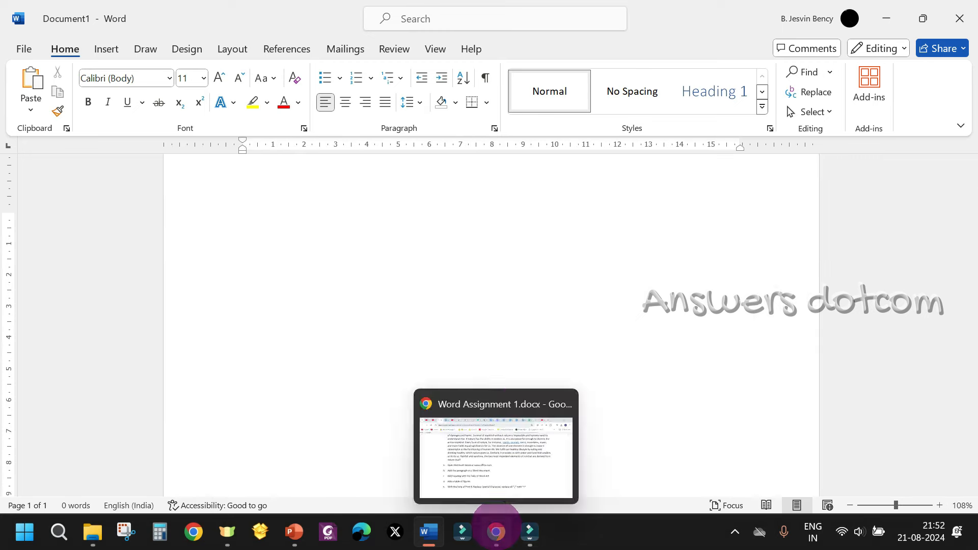
- Copy the paragraph about nature from the assignment document in Chrome and paste it into the blank Word document
{"action": "left_click", "coordinate": [496, 531]}
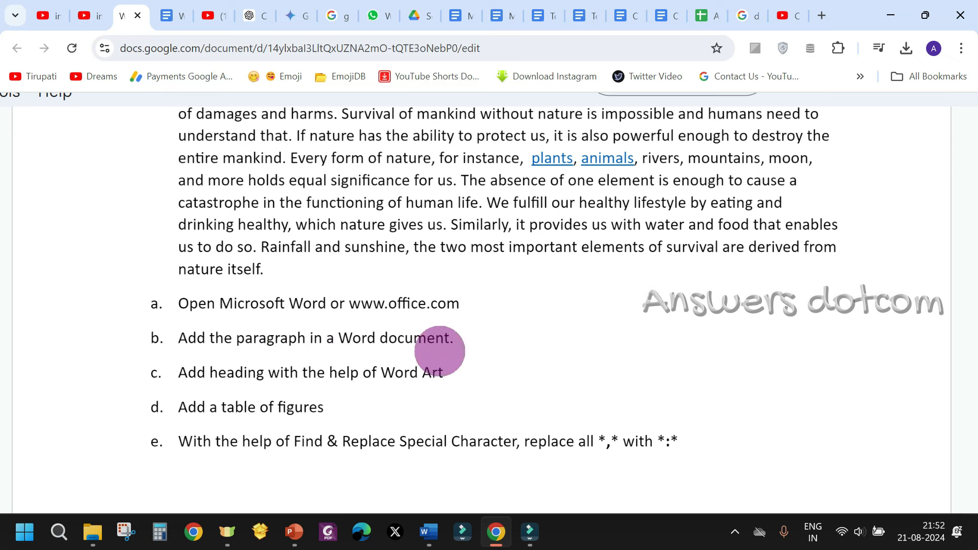
{"action": "scroll", "coordinate": [440, 351], "scroll_direction": "up", "scroll_amount": 2}
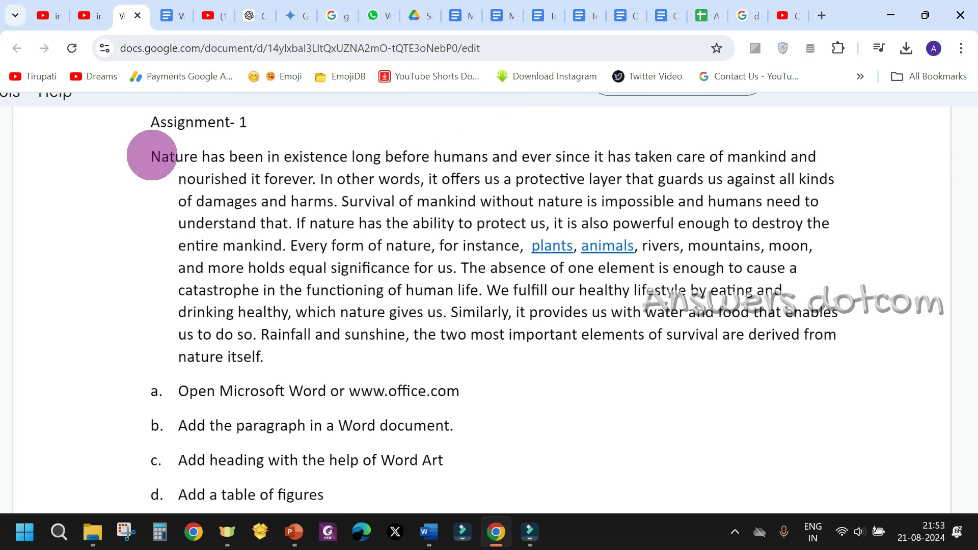
{"action": "left_click_drag", "start_coordinate": [149, 155], "coordinate": [275, 355]}
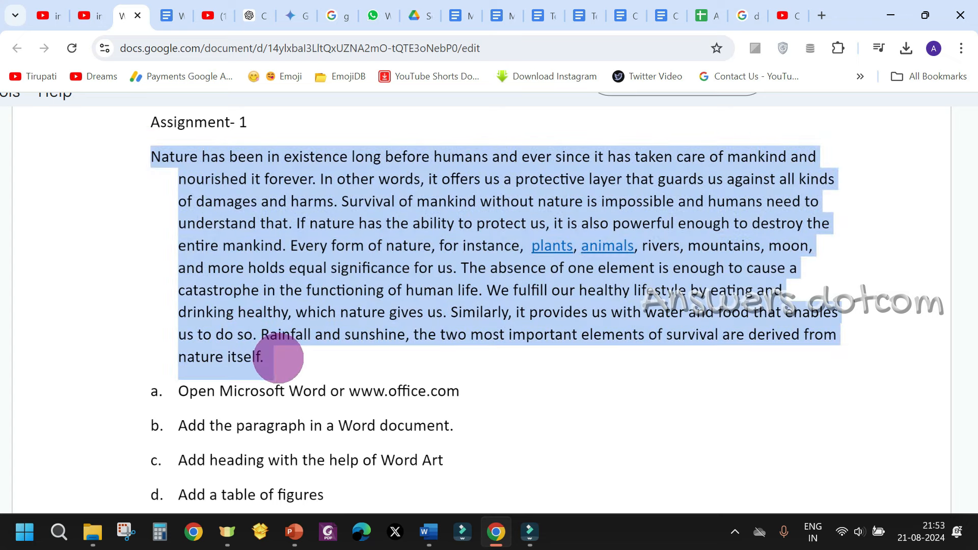
{"action": "right_click", "coordinate": [260, 223]}
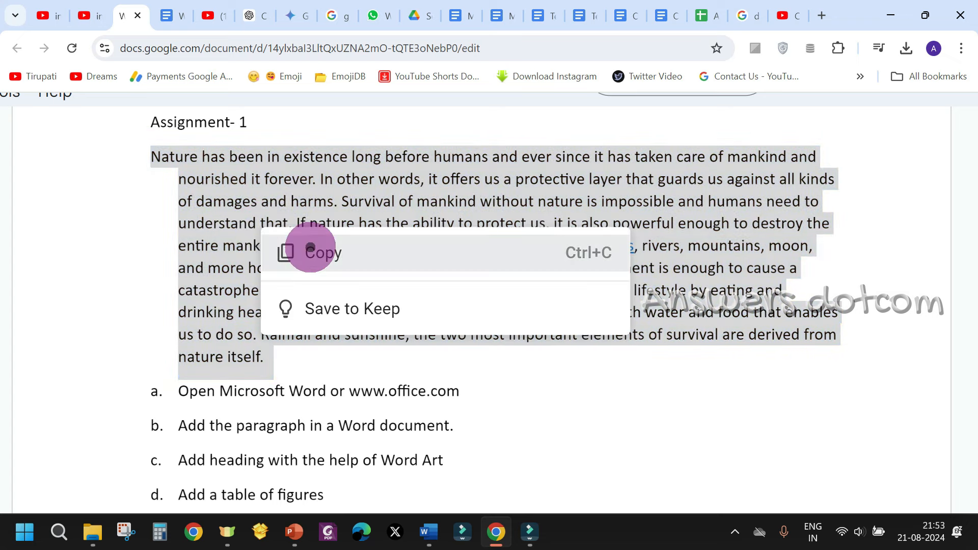
{"action": "left_click", "coordinate": [311, 248]}
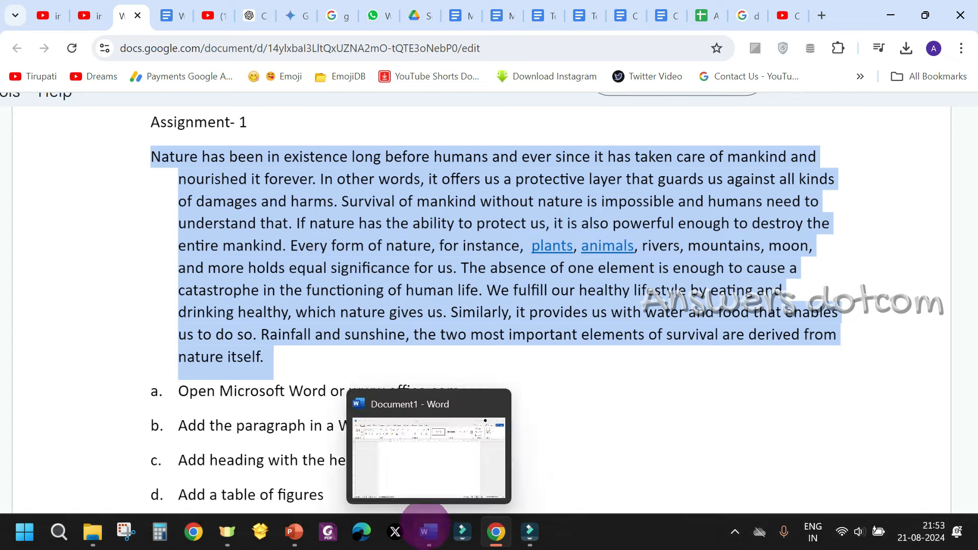
{"action": "left_click", "coordinate": [427, 530]}
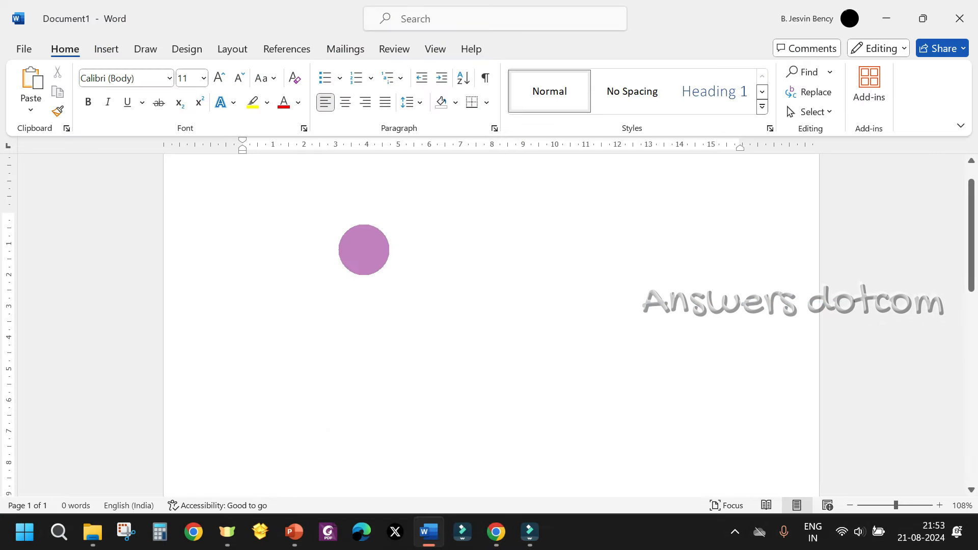
{"action": "key", "text": "ctrl+v"}
{"action": "mouse_move", "coordinate": [496, 531]}
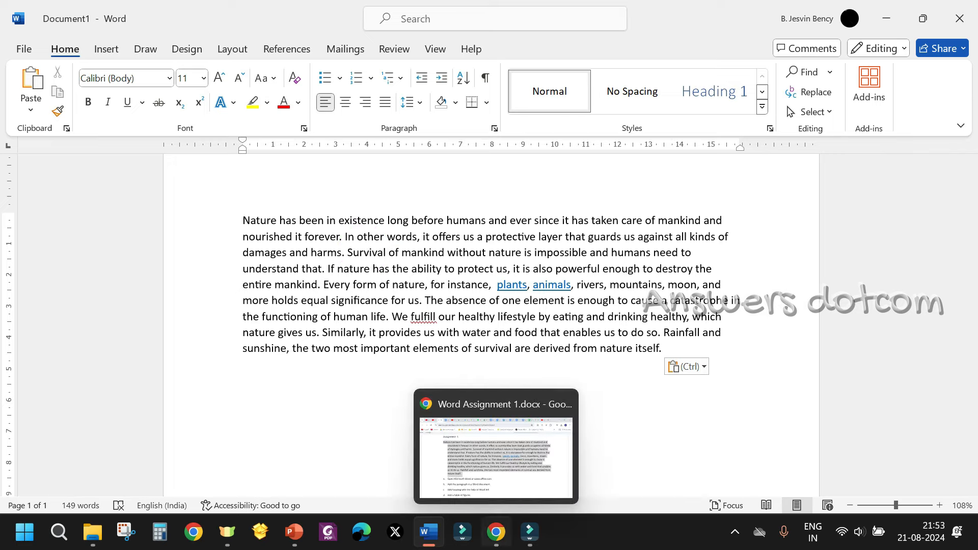
{"action": "scroll", "coordinate": [566, 282], "scroll_direction": "up", "scroll_amount": 2}
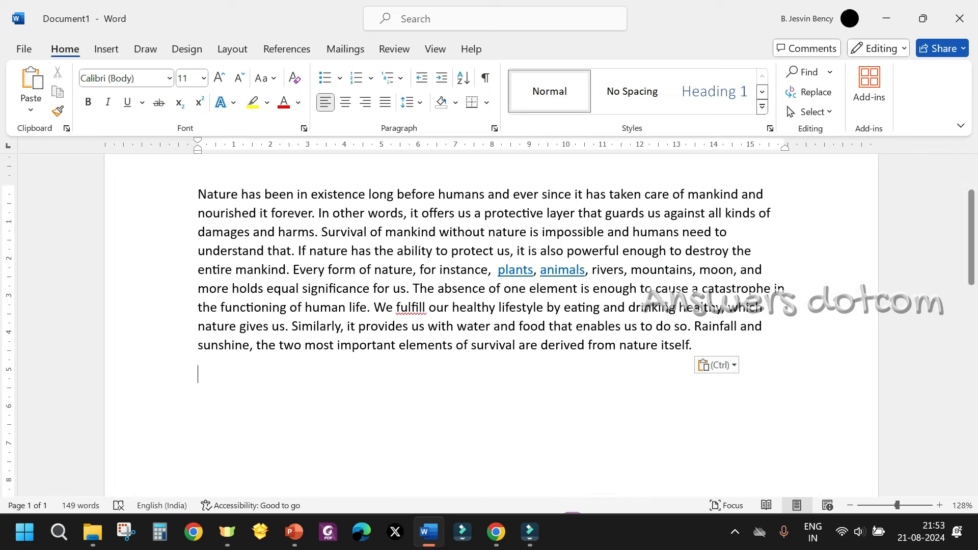
- Check the assignment's task list in Chrome, and insert an orange-filled WordArt heading reading "NATURE" in the Word document
{"action": "left_click", "coordinate": [497, 532]}
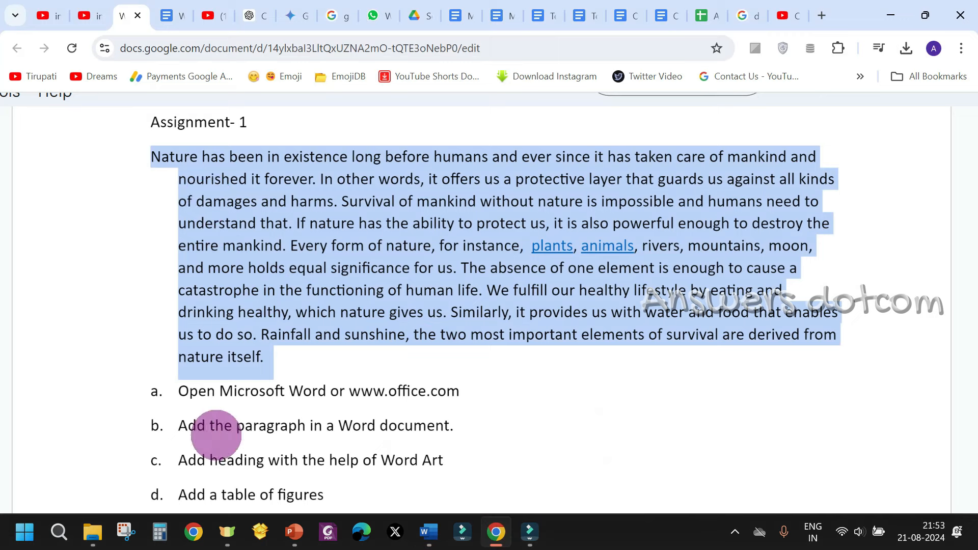
{"action": "scroll", "coordinate": [465, 412], "scroll_direction": "down", "scroll_amount": 2}
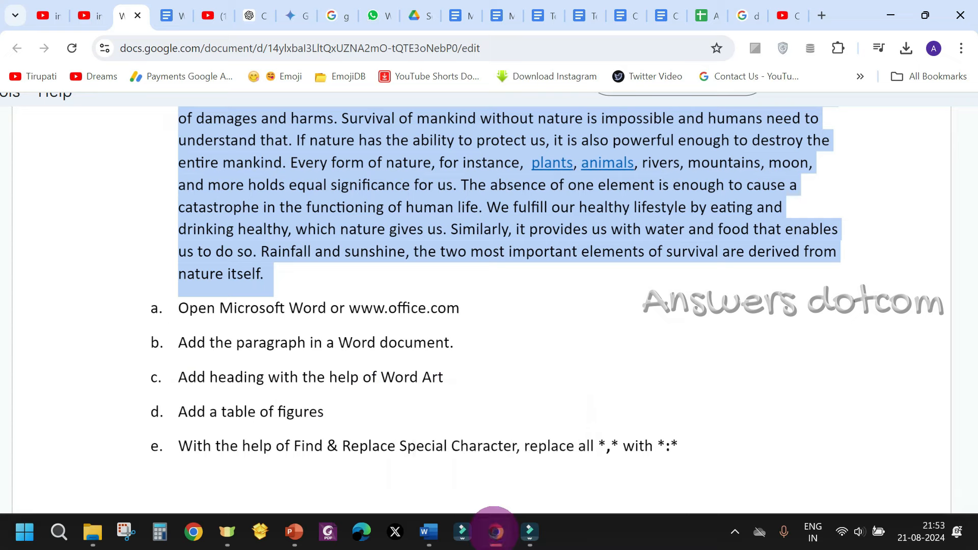
{"action": "left_click", "coordinate": [429, 532]}
{"action": "scroll", "coordinate": [402, 295], "scroll_direction": "up", "scroll_amount": 2}
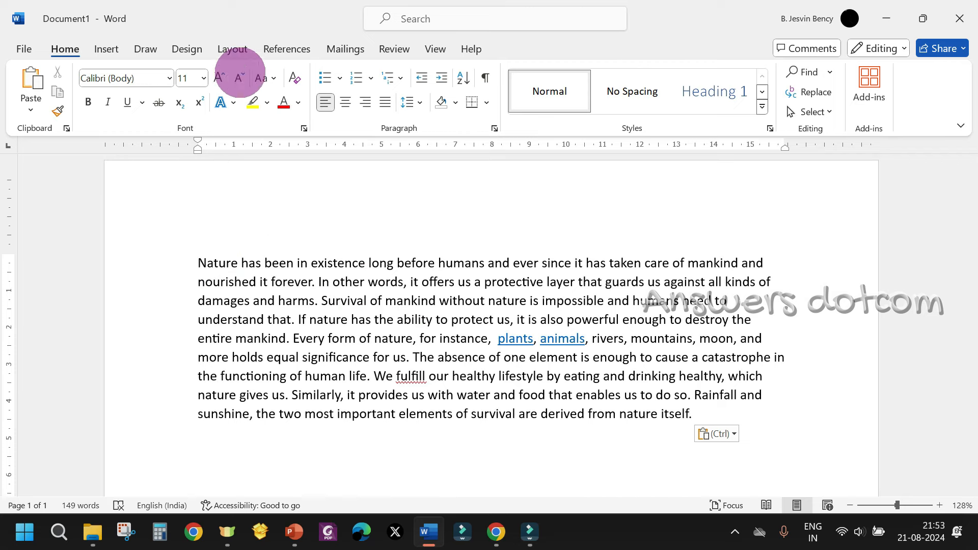
{"action": "left_click", "coordinate": [107, 52]}
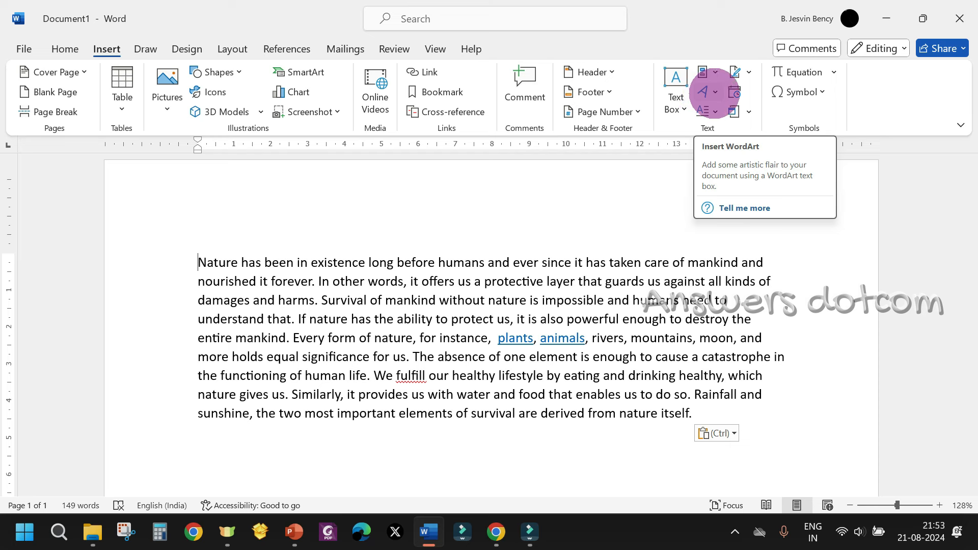
{"action": "left_click", "coordinate": [713, 92]}
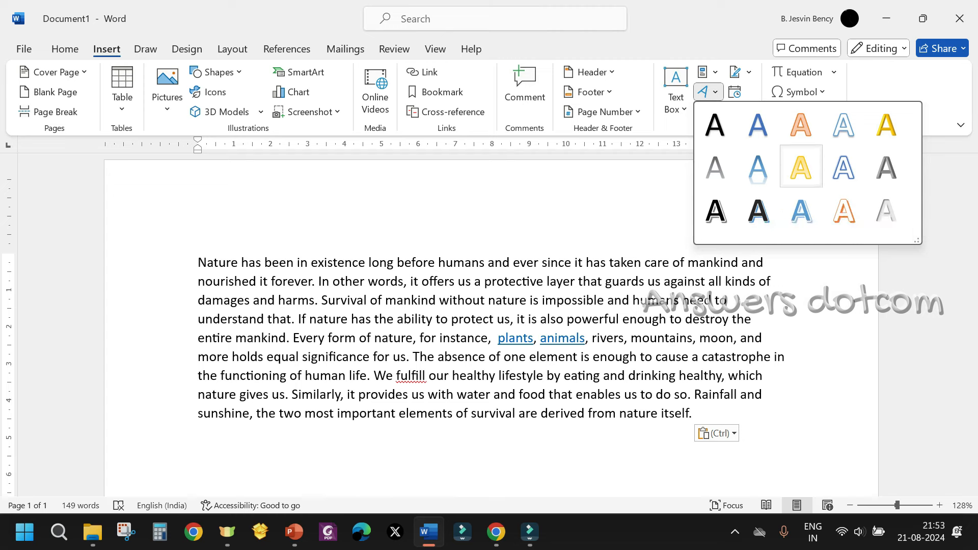
{"action": "left_click", "coordinate": [801, 124]}
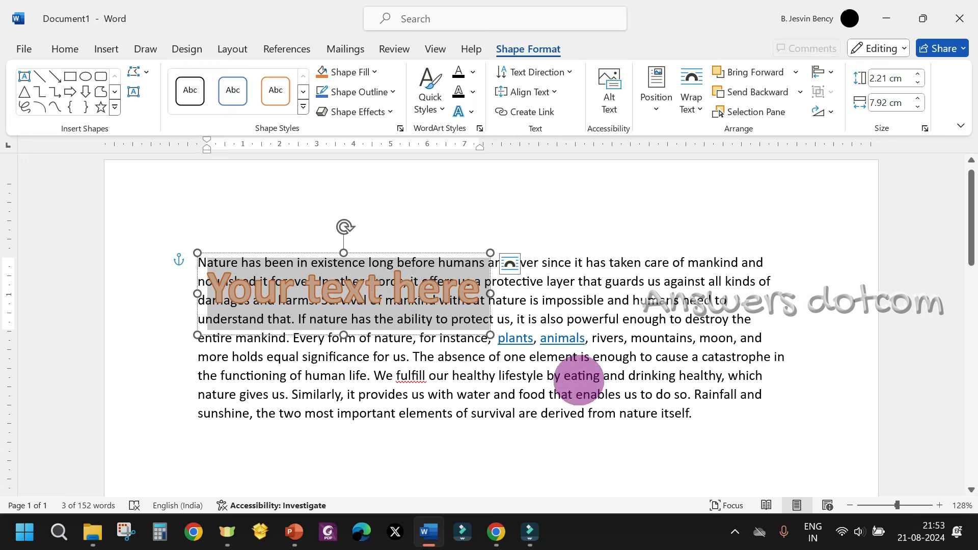
{"action": "type", "text": "N"}
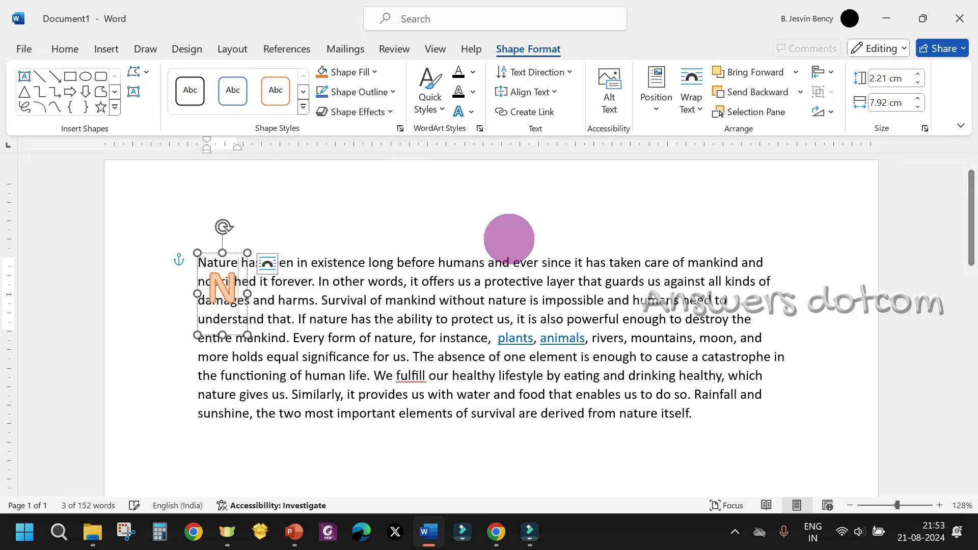
{"action": "type", "text": "ATURE"}
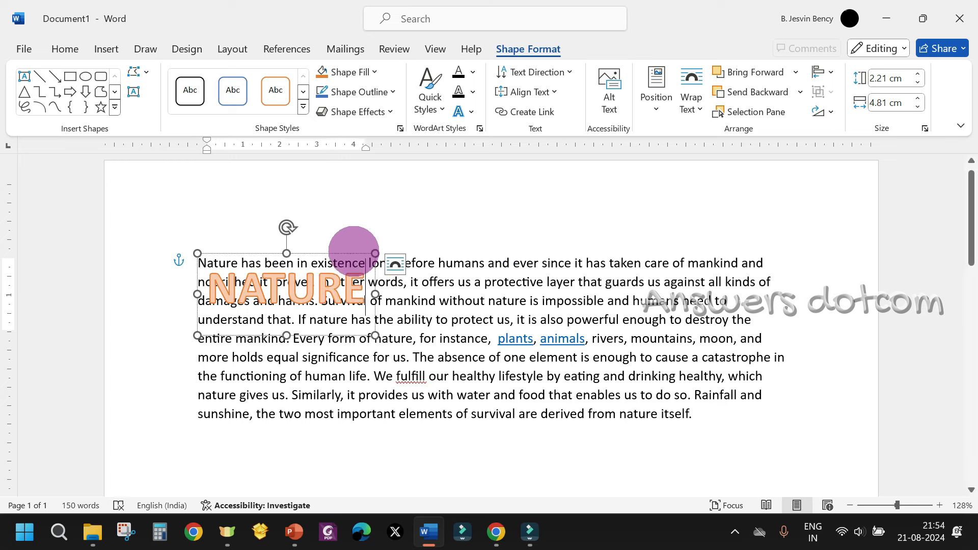
- Move the NATURE WordArt heading up so that it sits above the paragraph's first line
{"action": "left_click", "coordinate": [351, 251]}
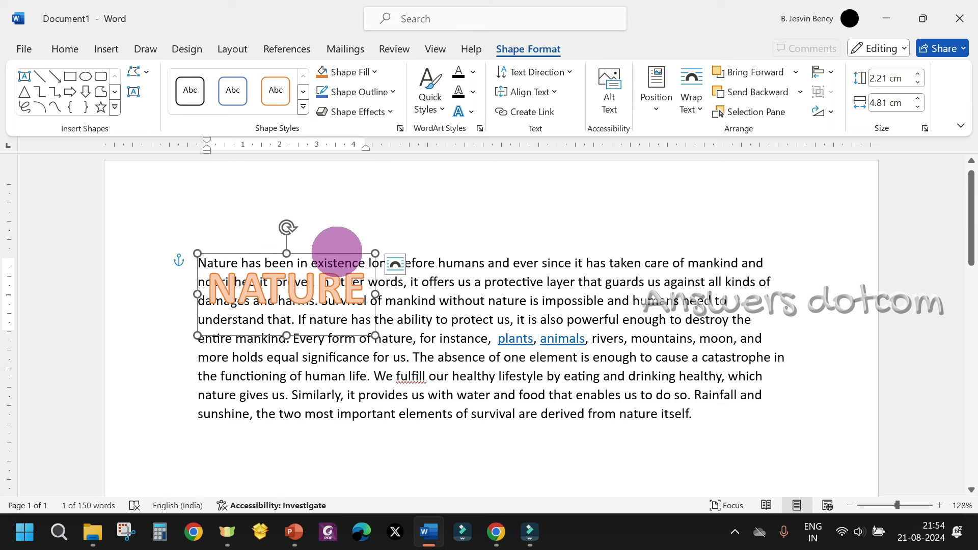
{"action": "left_click_drag", "start_coordinate": [336, 254], "coordinate": [326, 196]}
{"action": "left_click", "coordinate": [439, 219]}
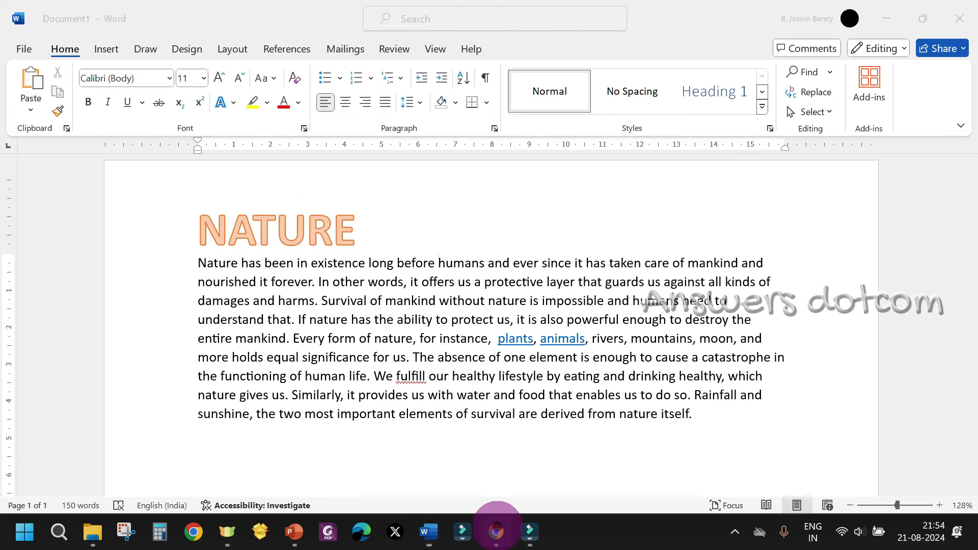
- Check the assignment's task list in Chrome, and split the Word paragraph after "entire mankind." with an empty line between the two parts
{"action": "left_click", "coordinate": [496, 531]}
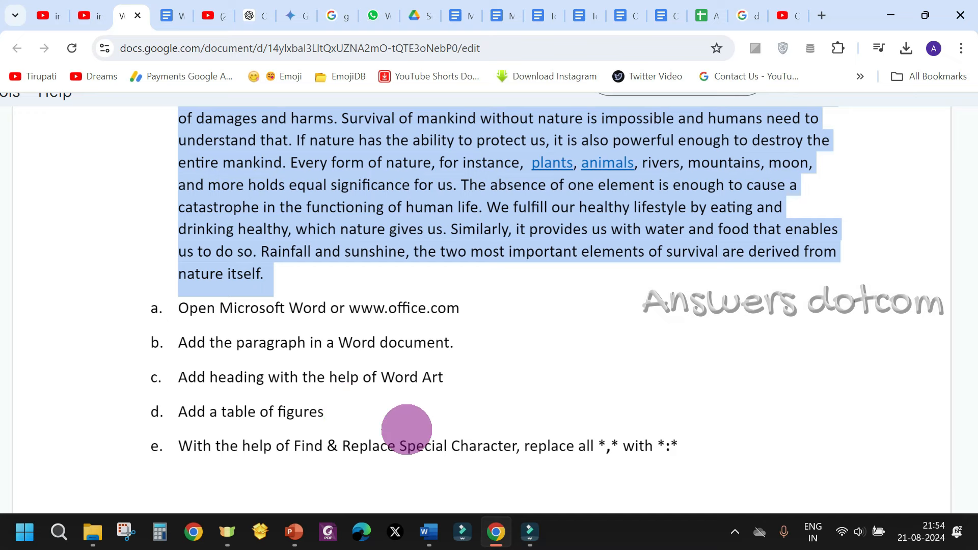
{"action": "left_click", "coordinate": [496, 529]}
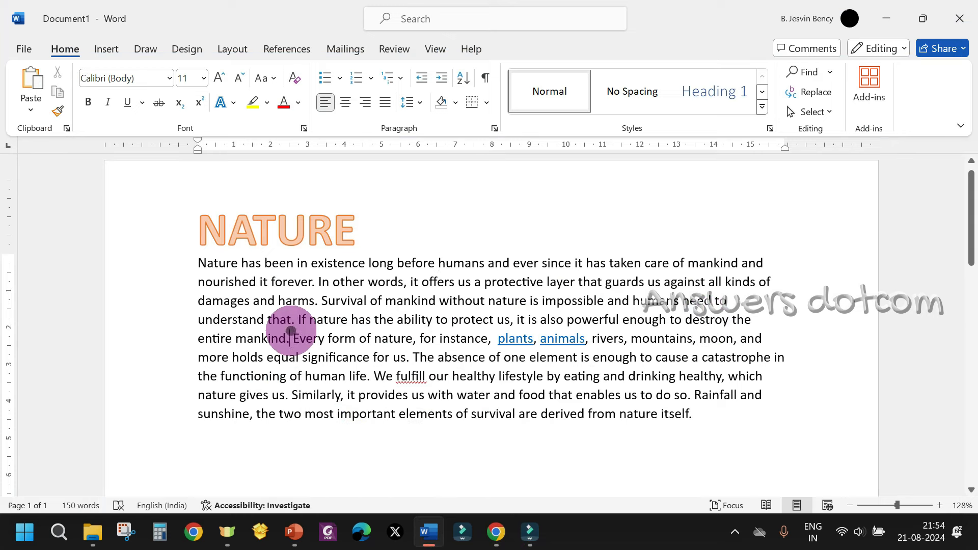
{"action": "key", "text": "Return"}
{"action": "key", "text": "Return"}
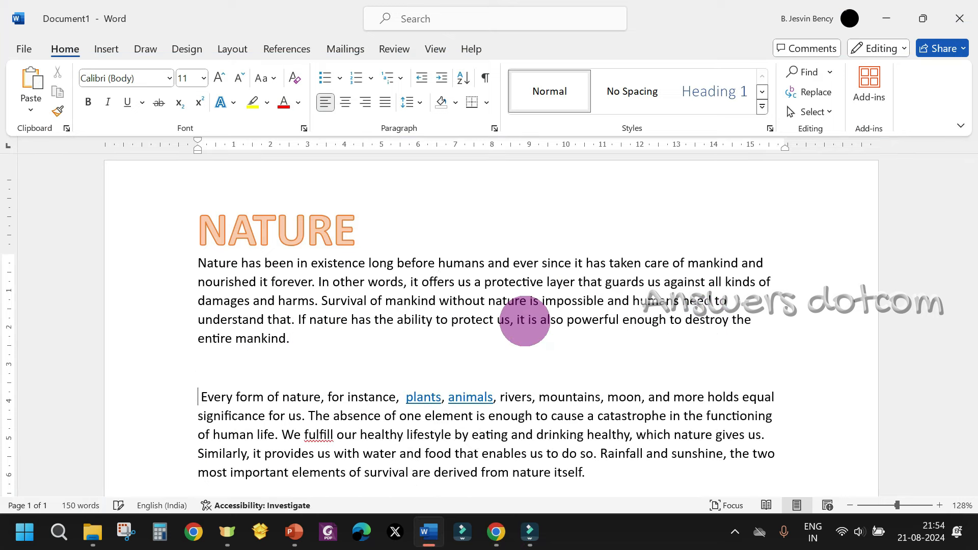
{"action": "left_click", "coordinate": [212, 367]}
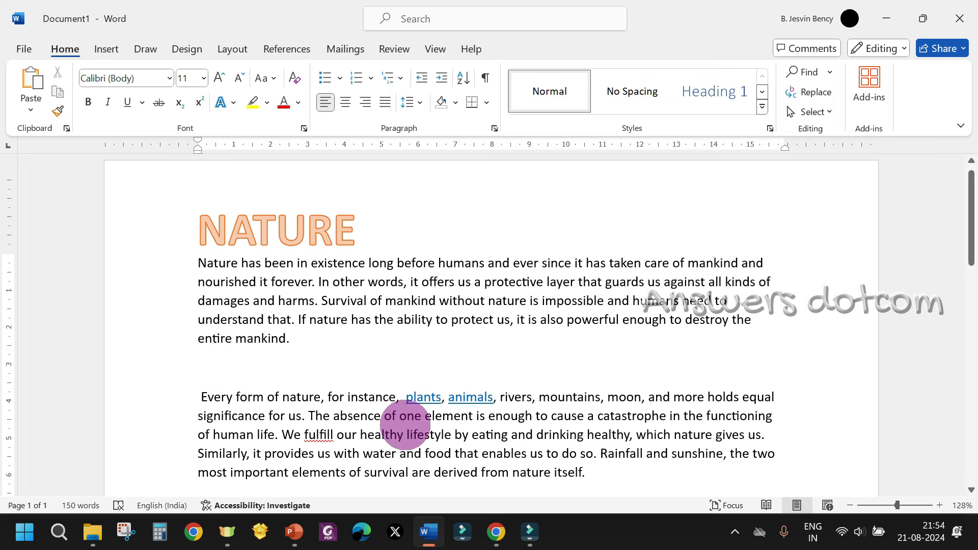
- Place the cursor on the empty line between the two paragraphs and search the stock images for "plants"
{"action": "scroll", "coordinate": [412, 367], "scroll_direction": "down", "scroll_amount": 3}
{"action": "scroll", "coordinate": [412, 367], "scroll_direction": "up", "scroll_amount": 2}
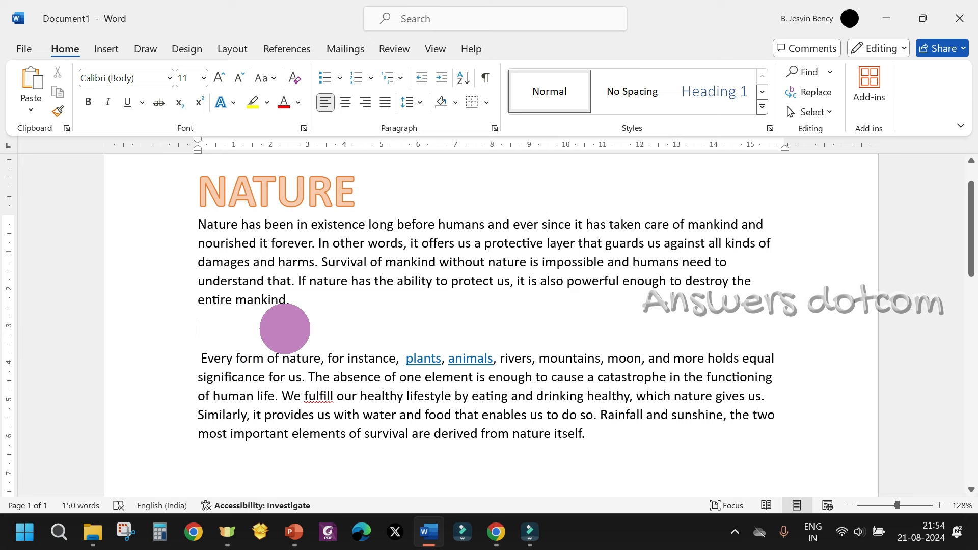
{"action": "left_click", "coordinate": [202, 356]}
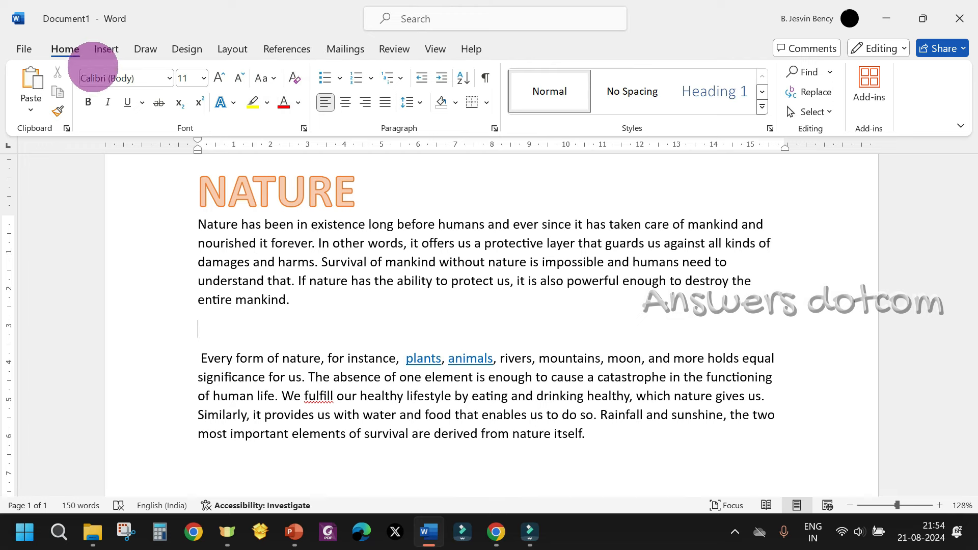
{"action": "left_click", "coordinate": [106, 47]}
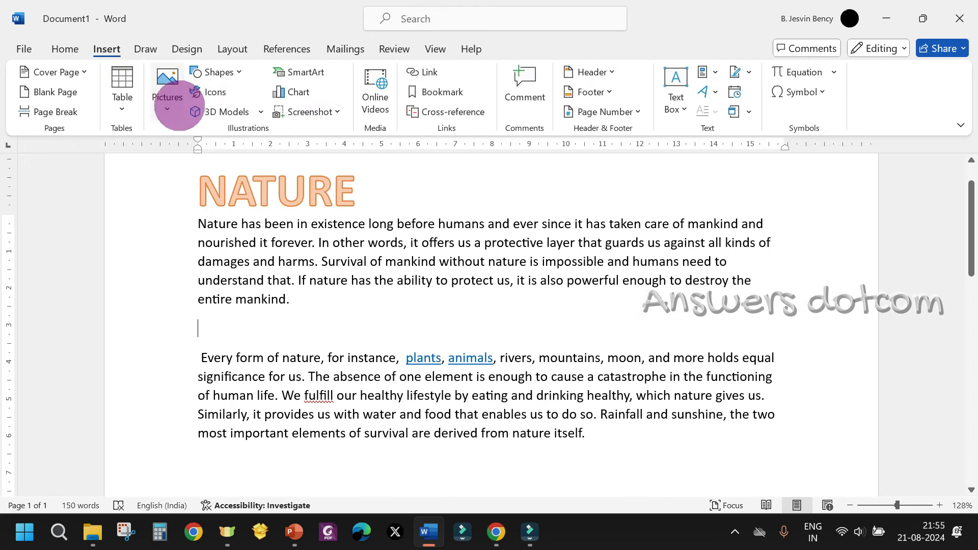
{"action": "left_click", "coordinate": [168, 110]}
{"action": "left_click", "coordinate": [192, 180]}
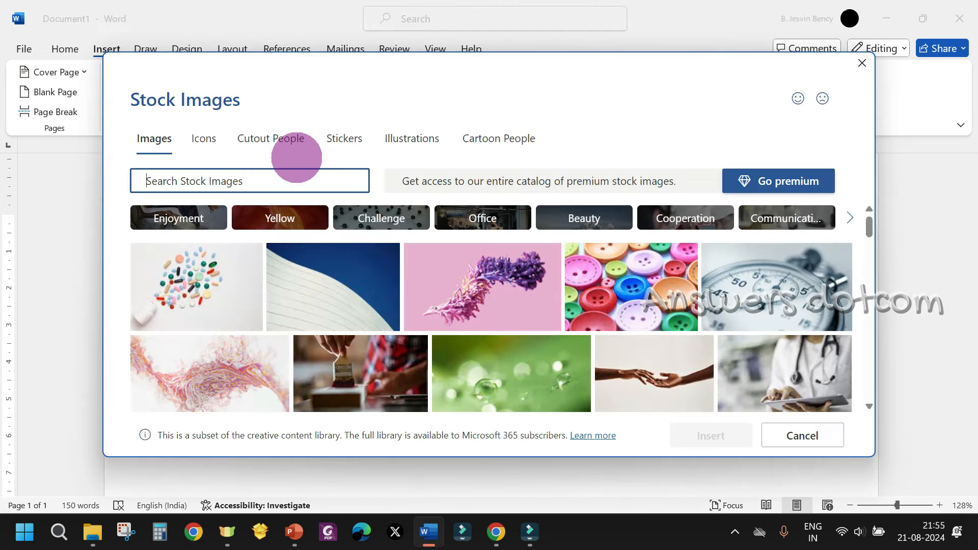
{"action": "type", "text": "p"}
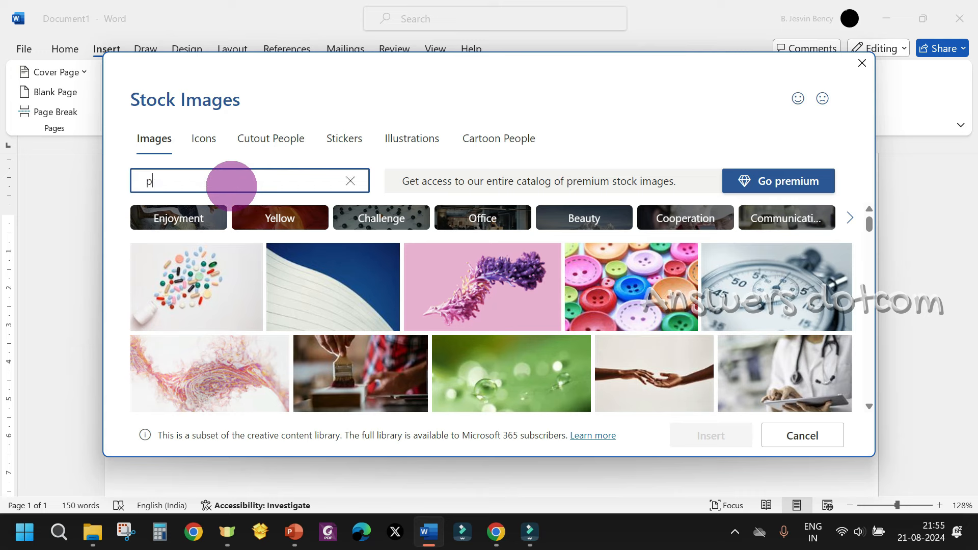
{"action": "type", "text": "lant"}
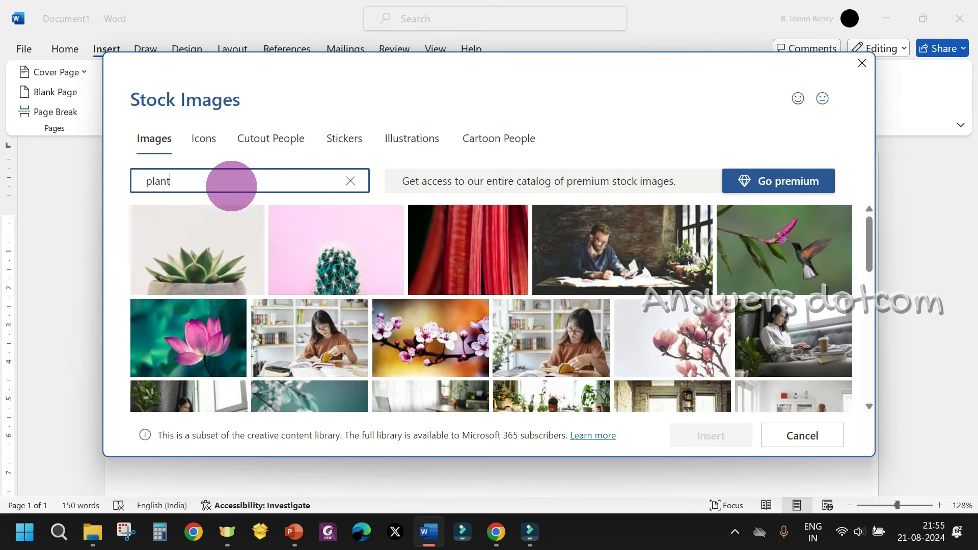
{"action": "type", "text": "s"}
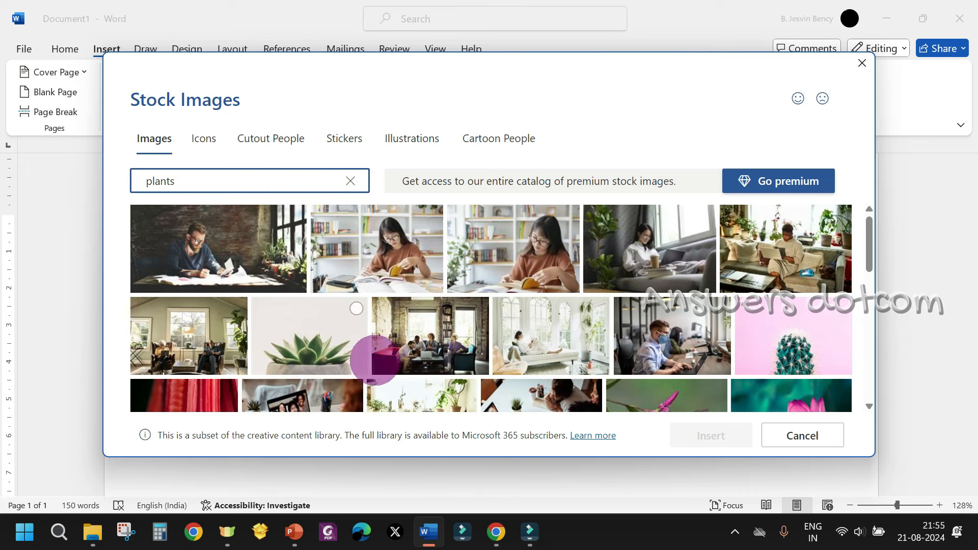
- Insert the desert cactus stock image between the paragraphs and shrink it to about 10.2 cm wide
{"action": "scroll", "coordinate": [333, 341], "scroll_direction": "down", "scroll_amount": 3}
{"action": "scroll", "coordinate": [333, 341], "scroll_direction": "down", "scroll_amount": 2}
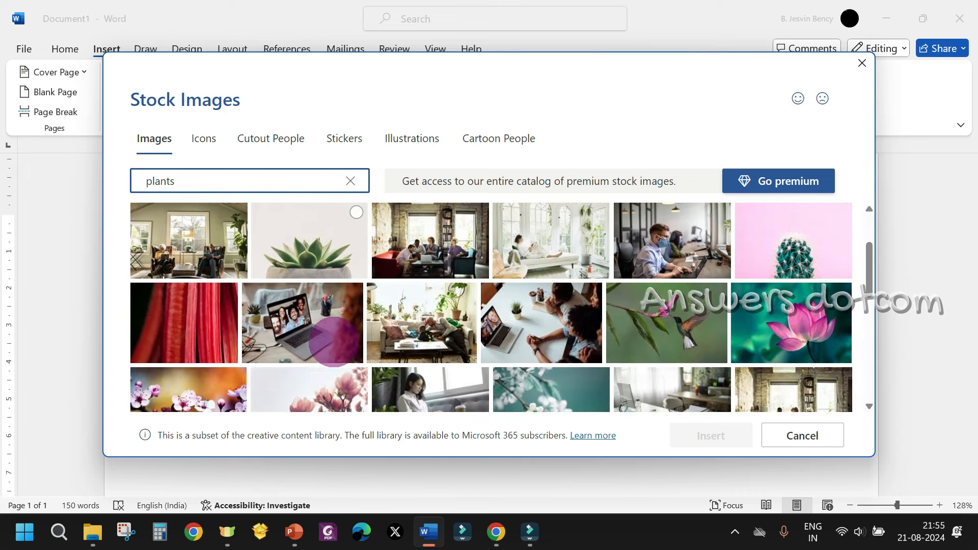
{"action": "scroll", "coordinate": [334, 341], "scroll_direction": "down", "scroll_amount": 3}
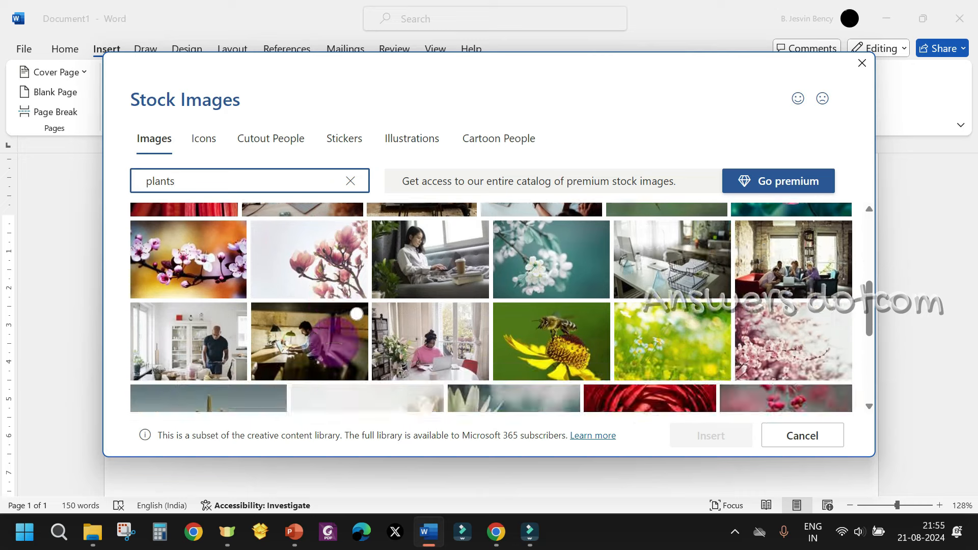
{"action": "scroll", "coordinate": [333, 341], "scroll_direction": "down", "scroll_amount": 1}
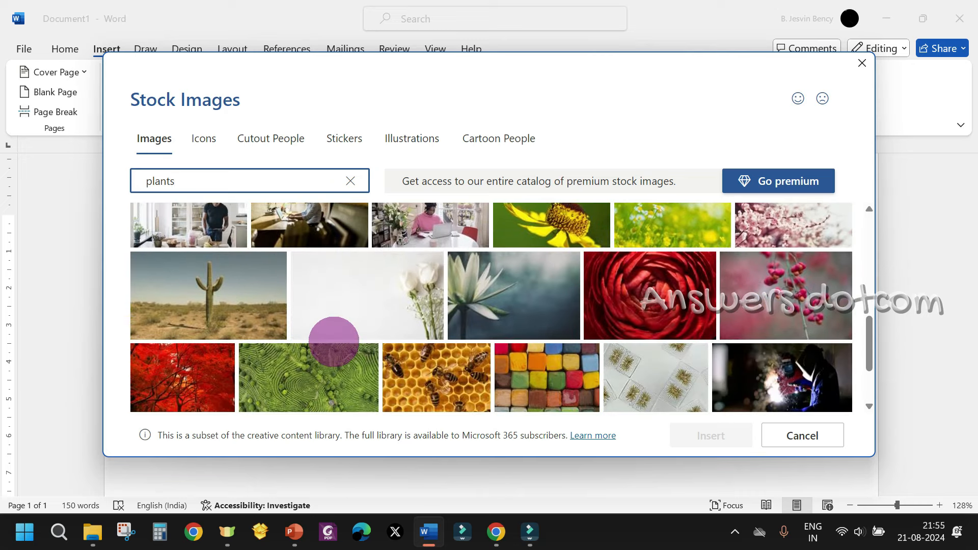
{"action": "left_click", "coordinate": [232, 294]}
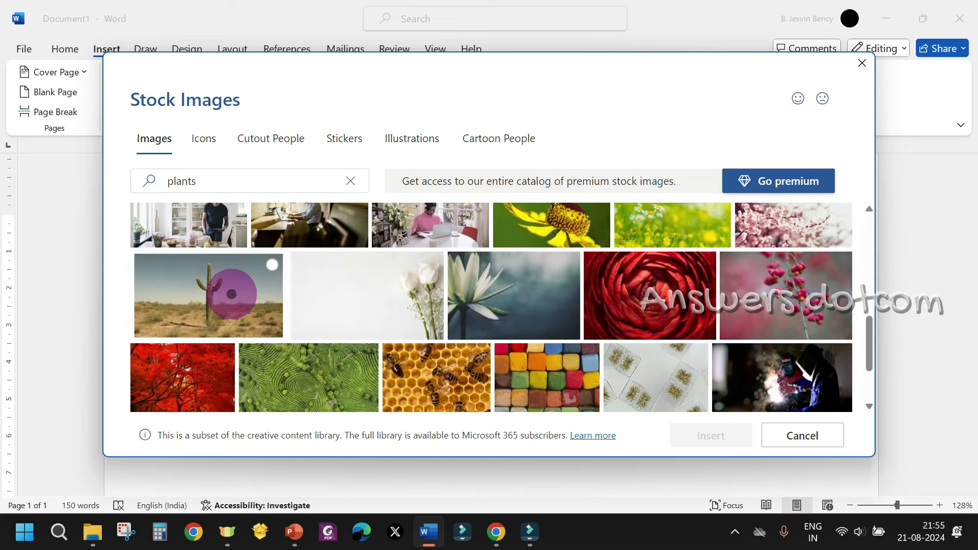
{"action": "left_click", "coordinate": [711, 436]}
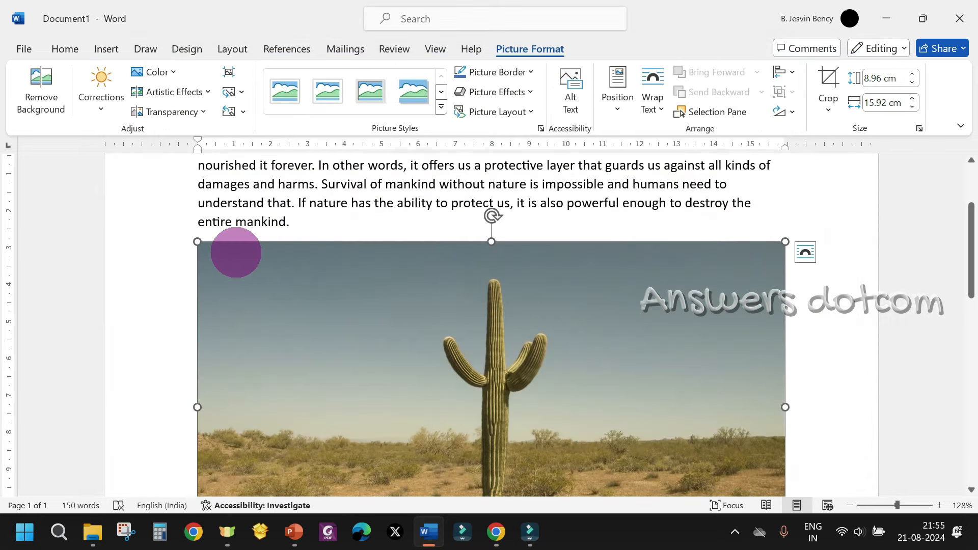
{"action": "left_click_drag", "start_coordinate": [197, 241], "coordinate": [436, 360]}
{"action": "left_click", "coordinate": [592, 417]}
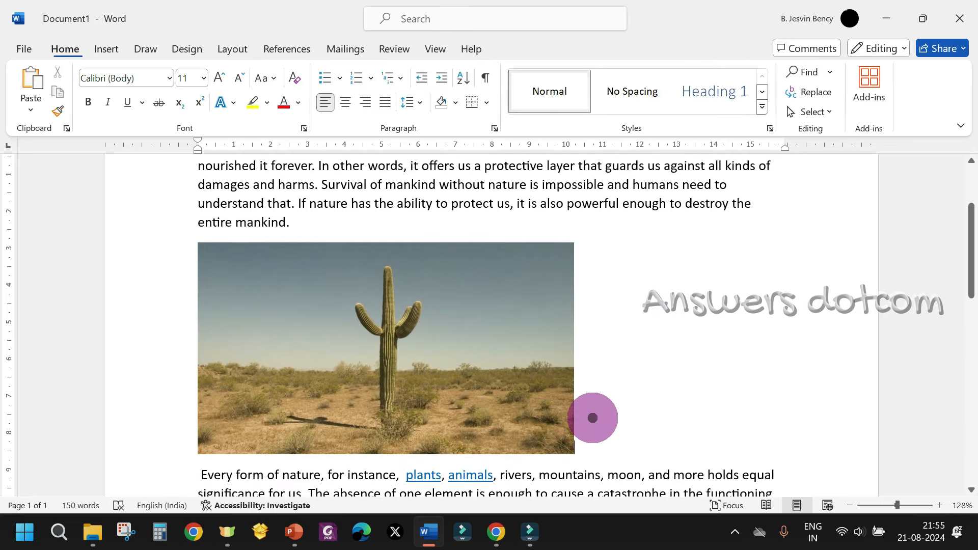
- Insert the grey cat stock image, found by searching "cat", below the cactus picture and shrink it to about the cactus picture's width
{"action": "scroll", "coordinate": [593, 417], "scroll_direction": "down", "scroll_amount": 1}
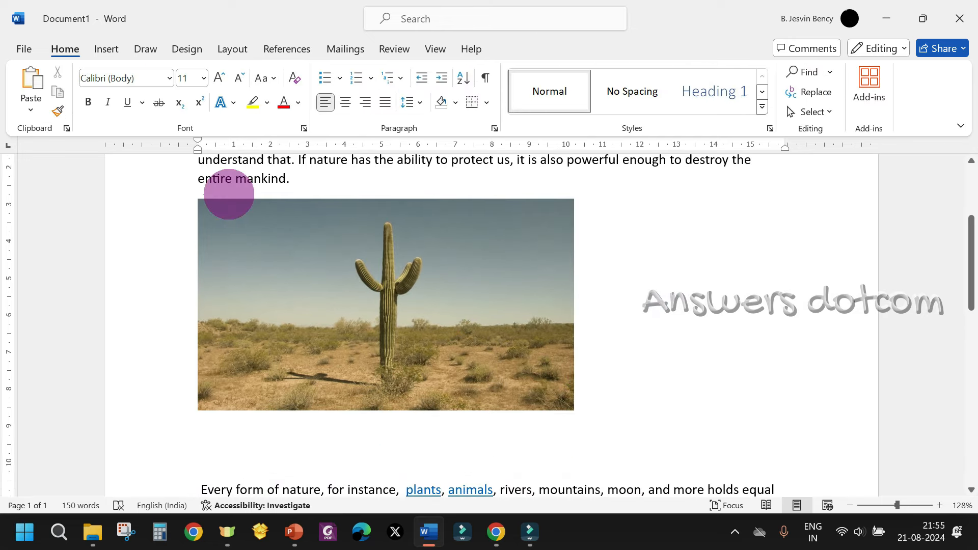
{"action": "left_click", "coordinate": [100, 51]}
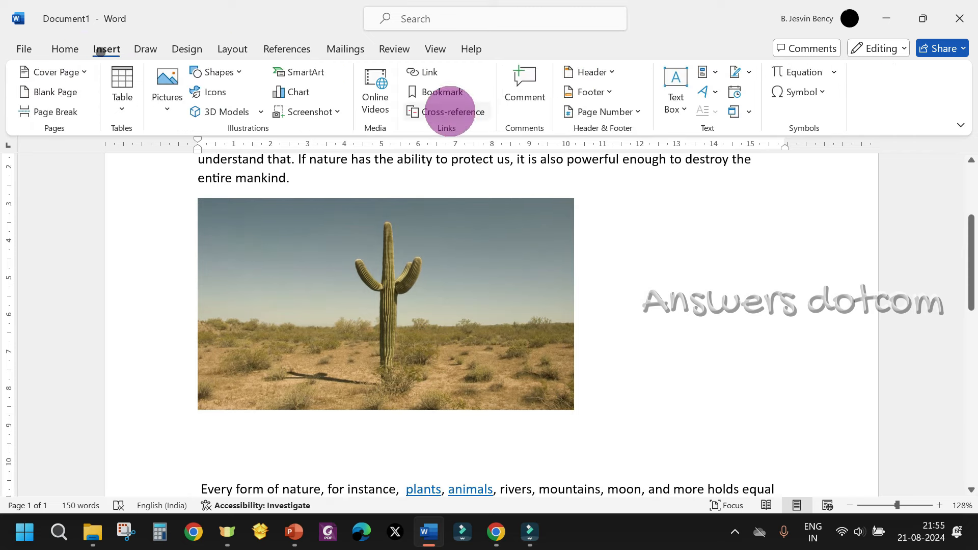
{"action": "left_click", "coordinate": [167, 110]}
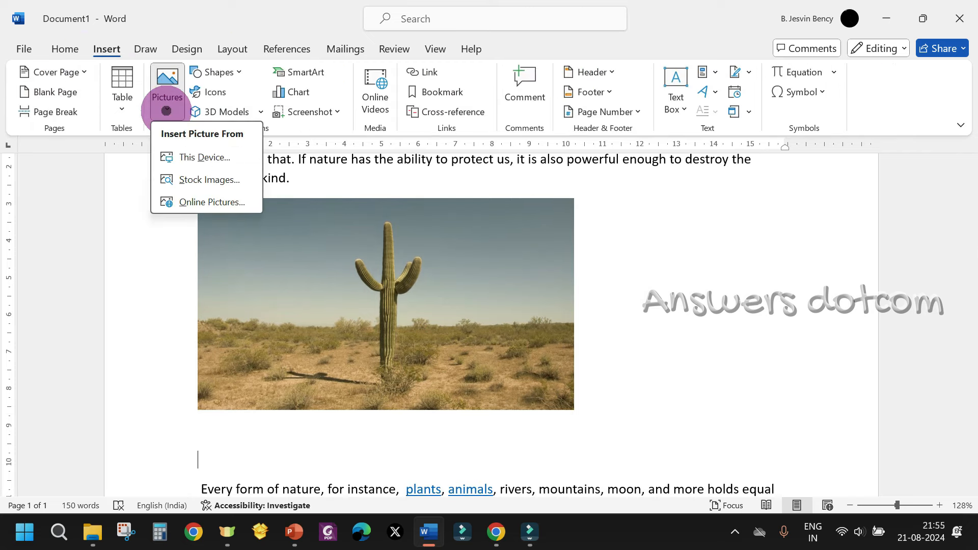
{"action": "left_click", "coordinate": [203, 180]}
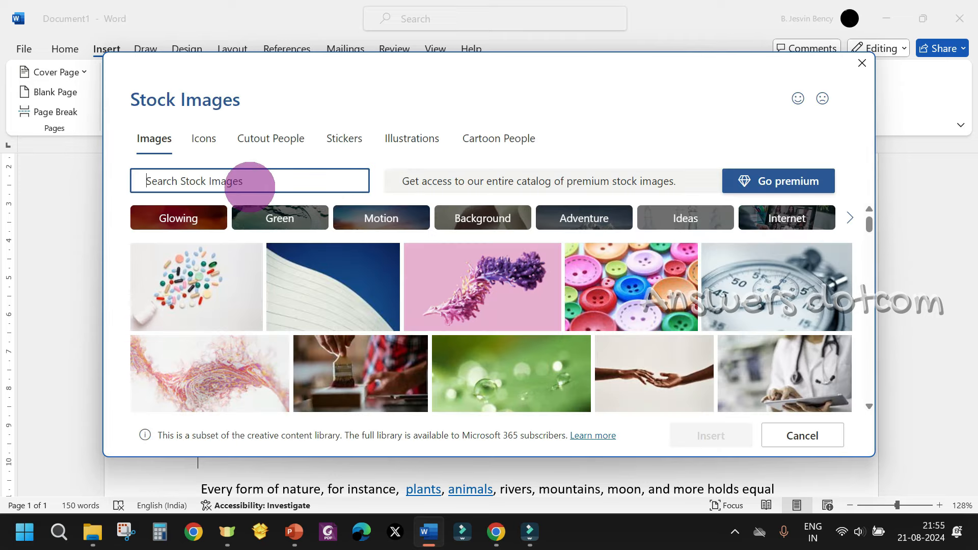
{"action": "key", "text": "Return"}
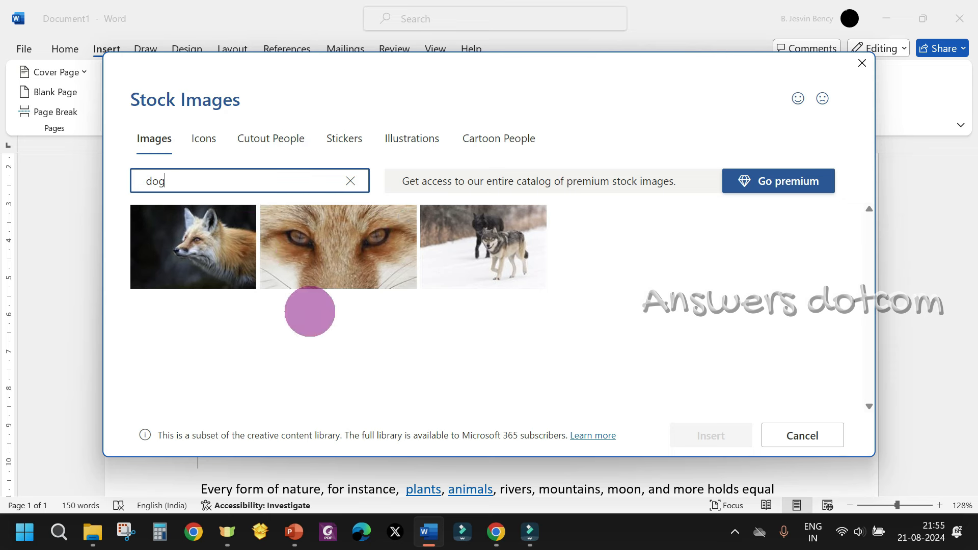
{"action": "key", "text": "BackSpace"}
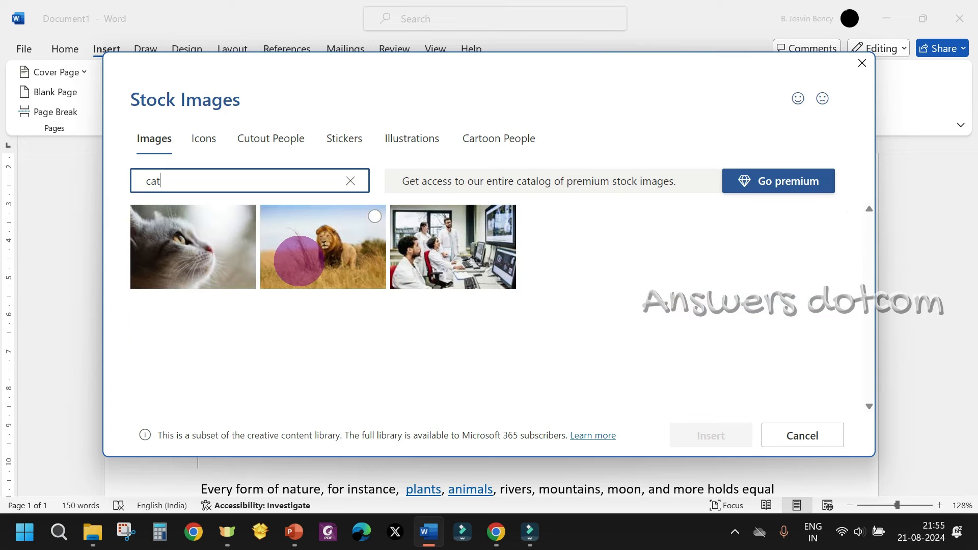
{"action": "left_click", "coordinate": [205, 260]}
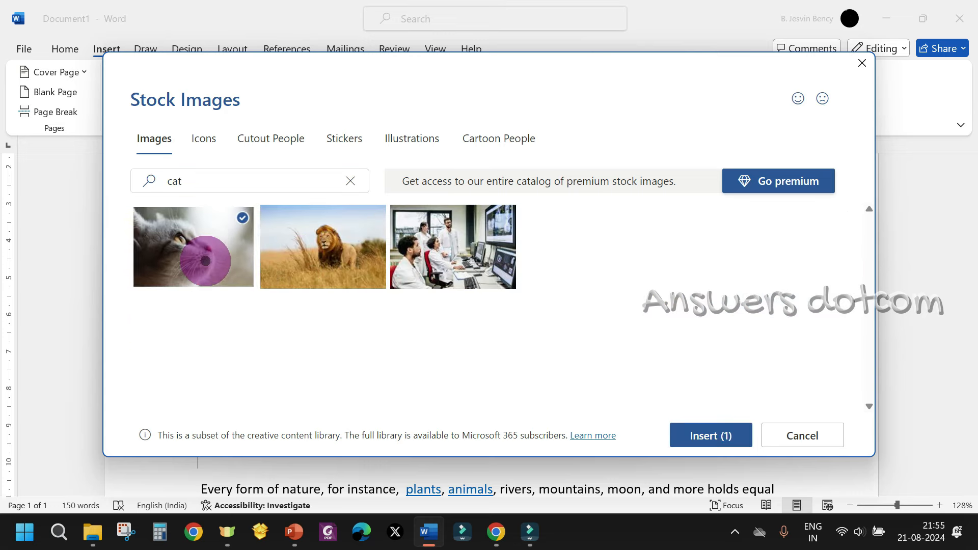
{"action": "left_click", "coordinate": [705, 434]}
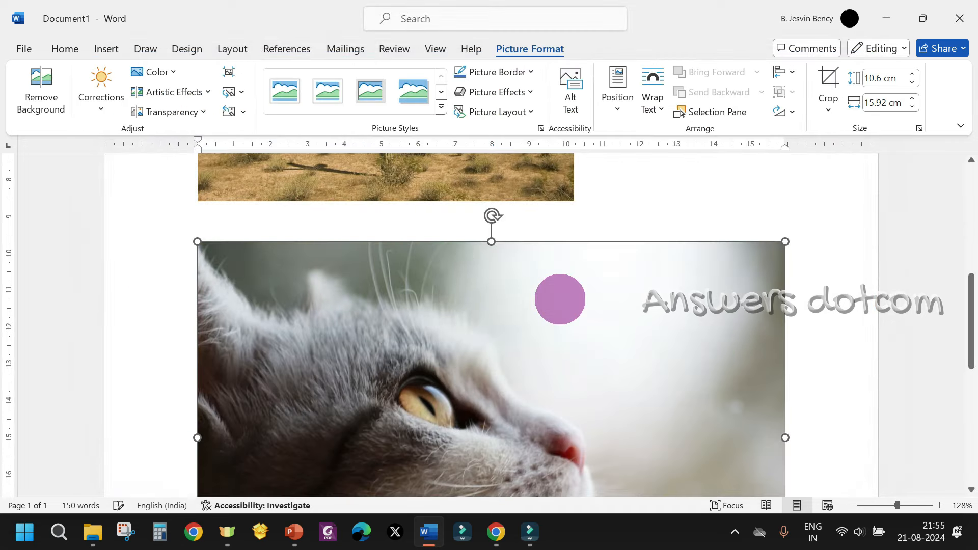
{"action": "left_click_drag", "start_coordinate": [785, 242], "coordinate": [196, 382]}
{"action": "scroll", "coordinate": [472, 343], "scroll_direction": "up", "scroll_amount": 4}
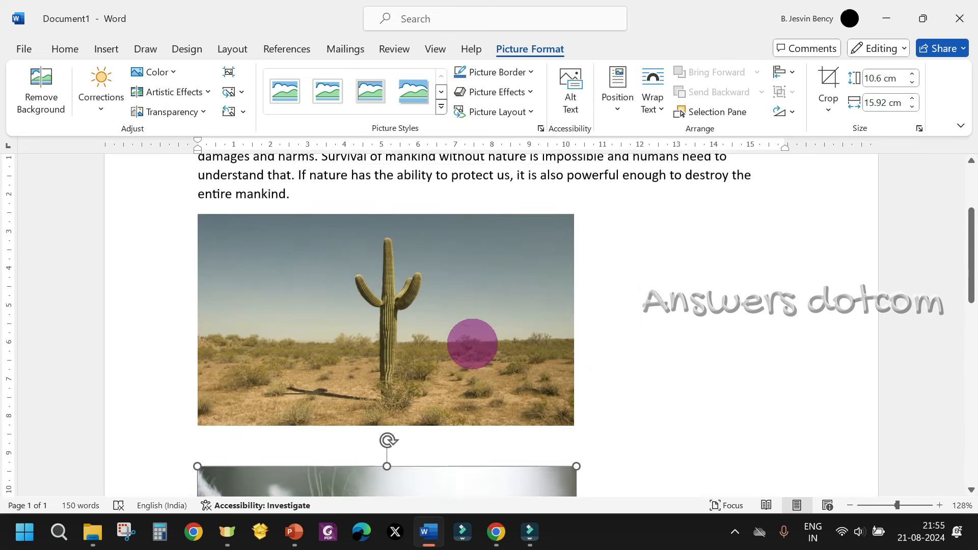
- Add the caption "Figure 1" below the cactus picture, using the Figure label
{"action": "left_click", "coordinate": [408, 296]}
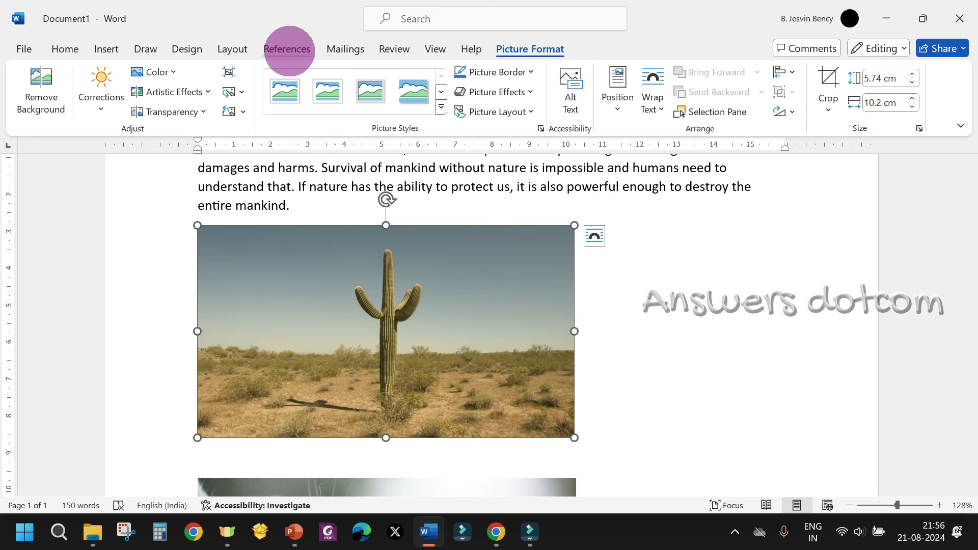
{"action": "left_click", "coordinate": [281, 49]}
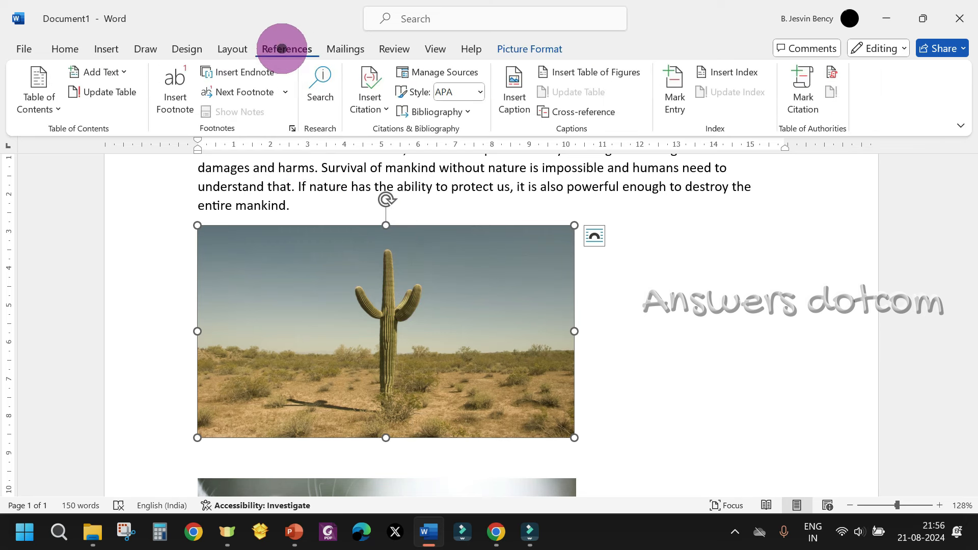
{"action": "left_click", "coordinate": [514, 84]}
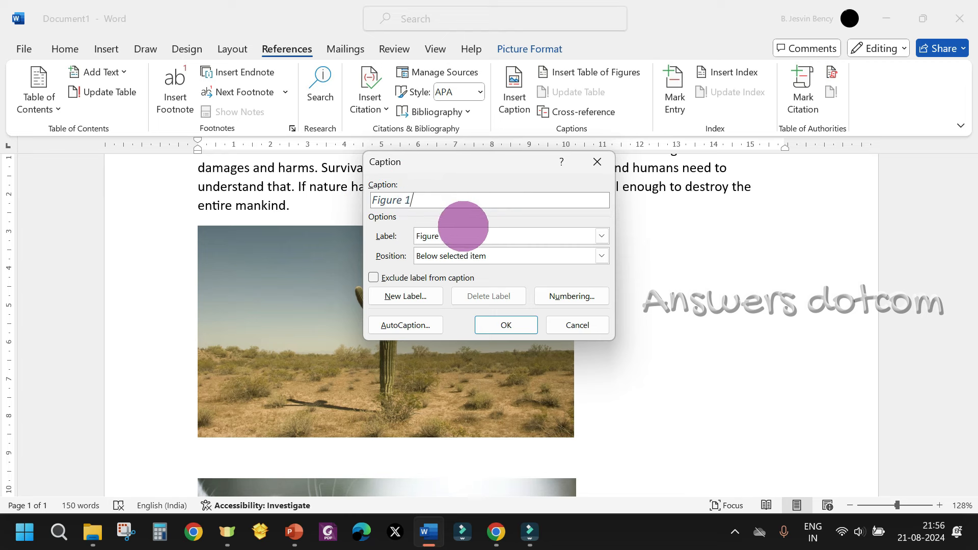
{"action": "left_click", "coordinate": [449, 234]}
{"action": "left_click", "coordinate": [447, 233]}
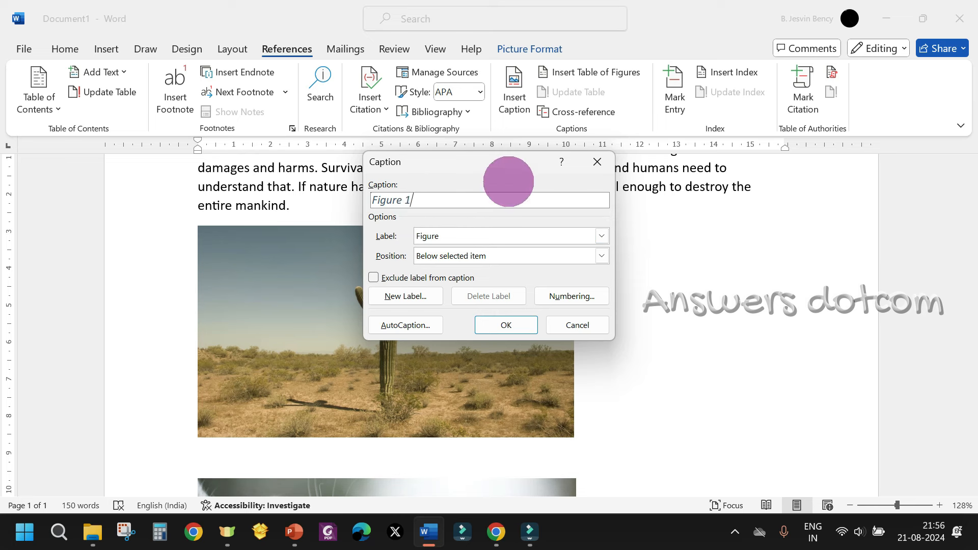
{"action": "left_click", "coordinate": [410, 198]}
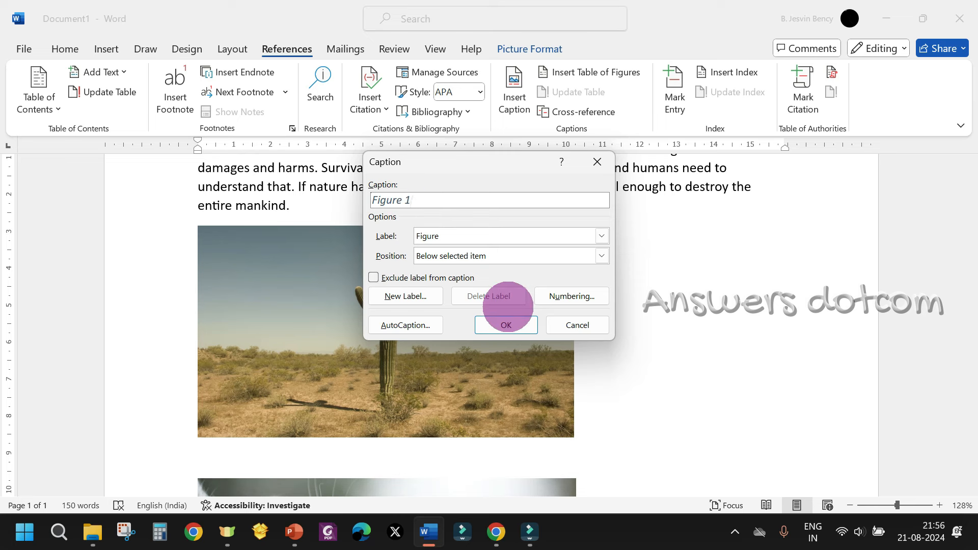
{"action": "left_click", "coordinate": [506, 324]}
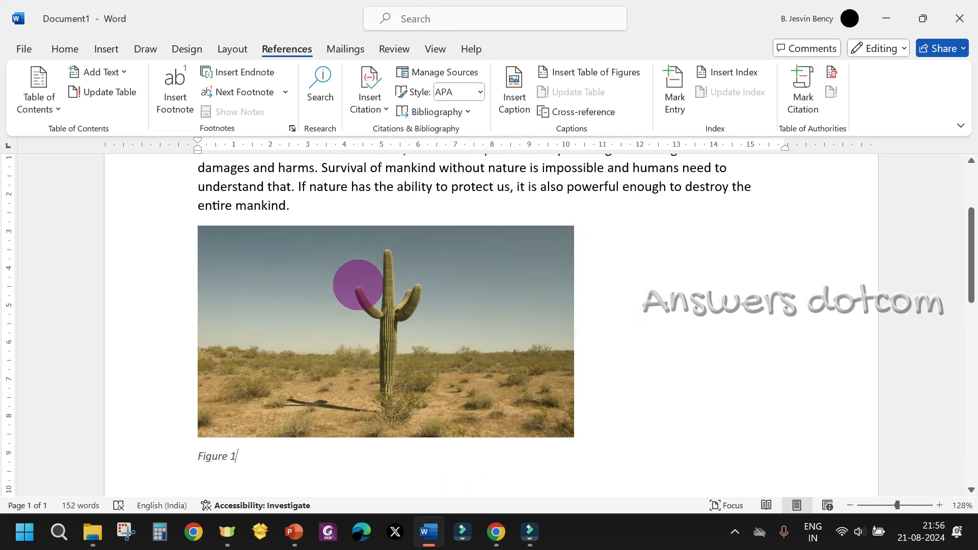
- Add the caption "Figure 2" below the cat picture, using the Figure label
{"action": "scroll", "coordinate": [481, 360], "scroll_direction": "down", "scroll_amount": 3}
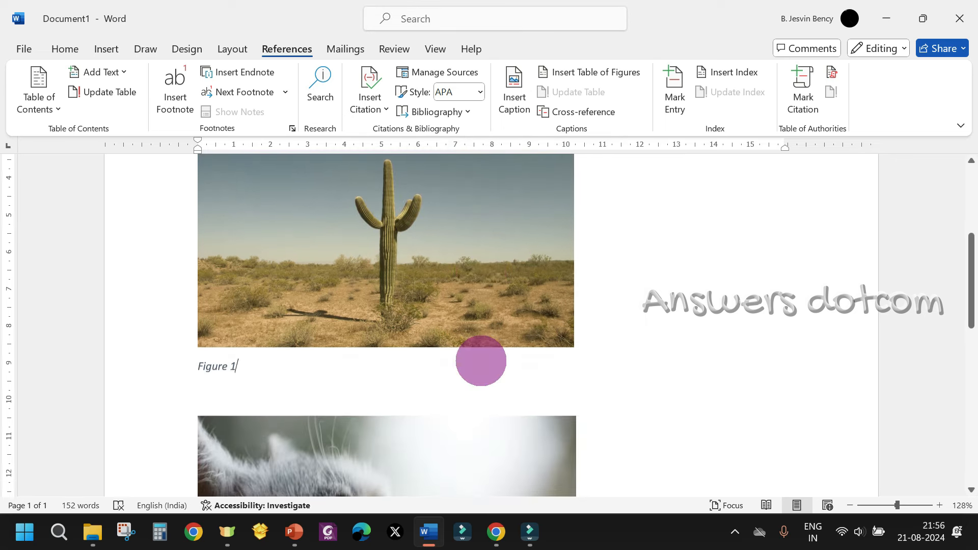
{"action": "scroll", "coordinate": [480, 360], "scroll_direction": "down", "scroll_amount": 4}
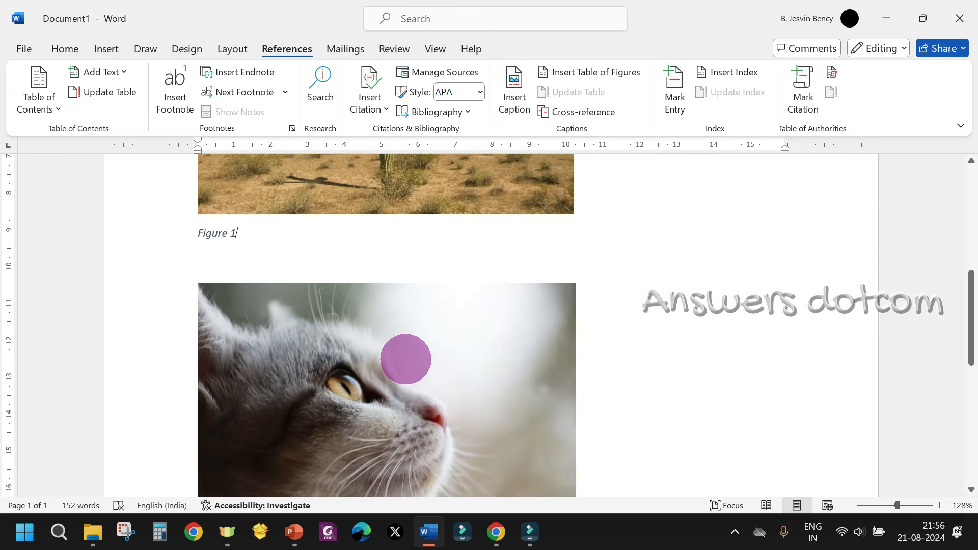
{"action": "scroll", "coordinate": [406, 359], "scroll_direction": "down", "scroll_amount": 2}
{"action": "left_click", "coordinate": [405, 359]}
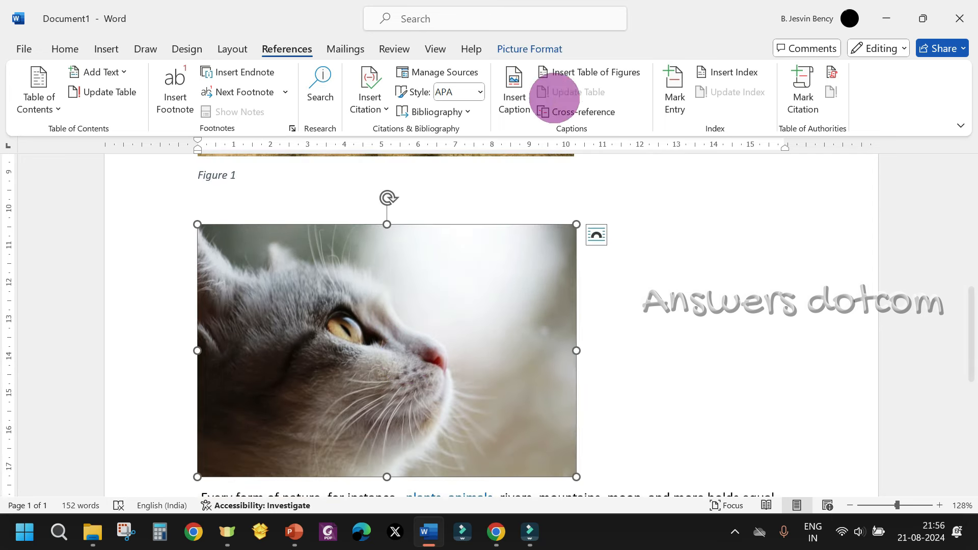
{"action": "left_click", "coordinate": [515, 81]}
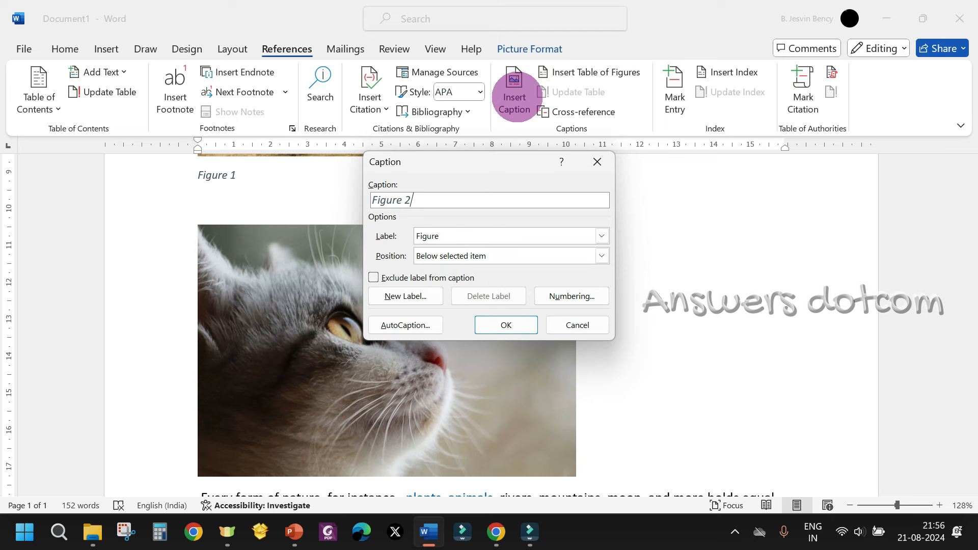
{"action": "left_click", "coordinate": [505, 325]}
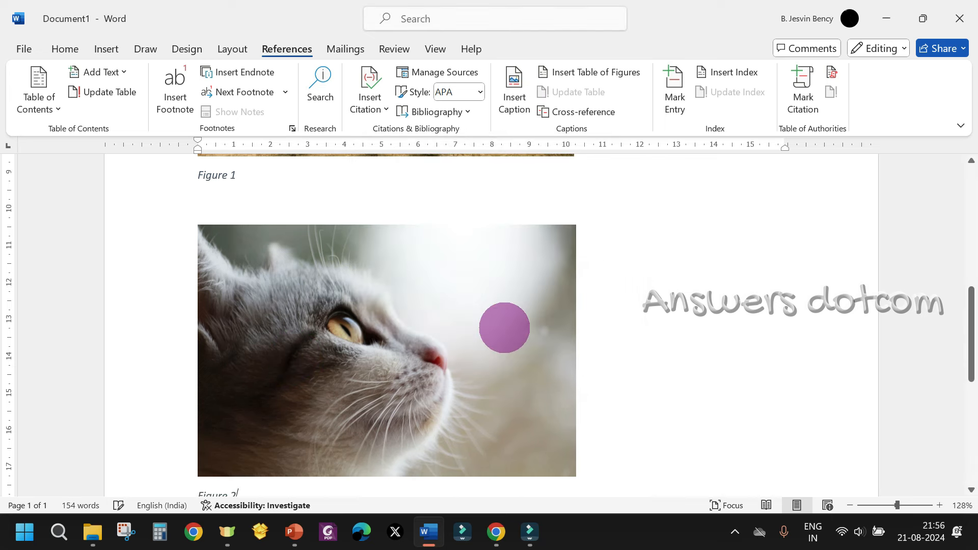
- Look over the two captioned pictures and check the assignment's task list in Chrome
{"action": "scroll", "coordinate": [560, 331], "scroll_direction": "down", "scroll_amount": 3}
{"action": "scroll", "coordinate": [603, 333], "scroll_direction": "up", "scroll_amount": 10}
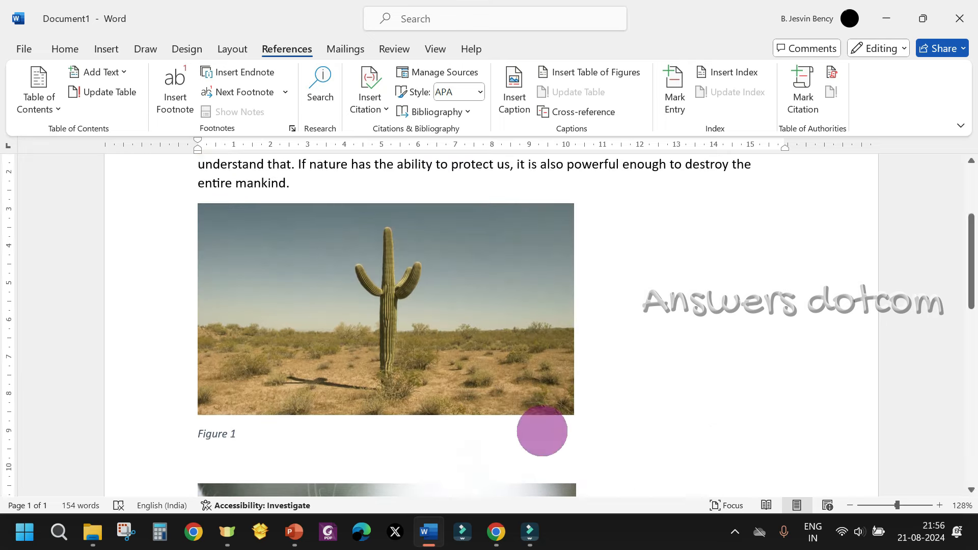
{"action": "left_click", "coordinate": [497, 531]}
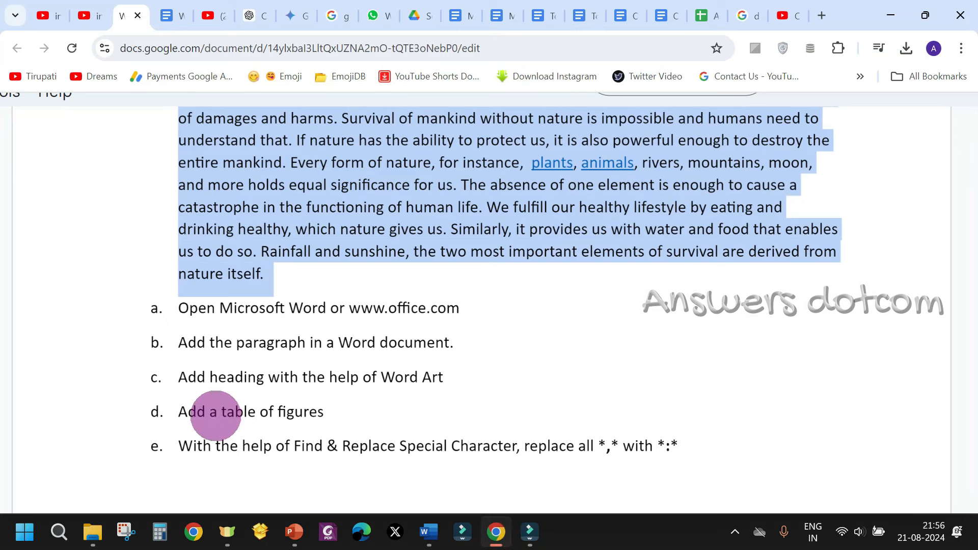
- Insert a table of figures below the Figure 2 caption in Word, with a dotted tab leader and the Figure caption label
{"action": "left_click", "coordinate": [497, 531]}
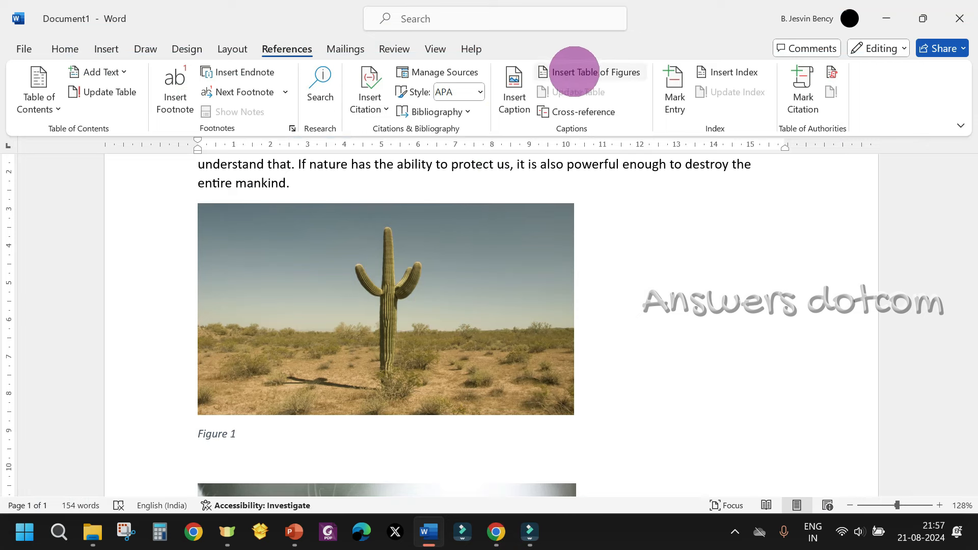
{"action": "left_click", "coordinate": [581, 71]}
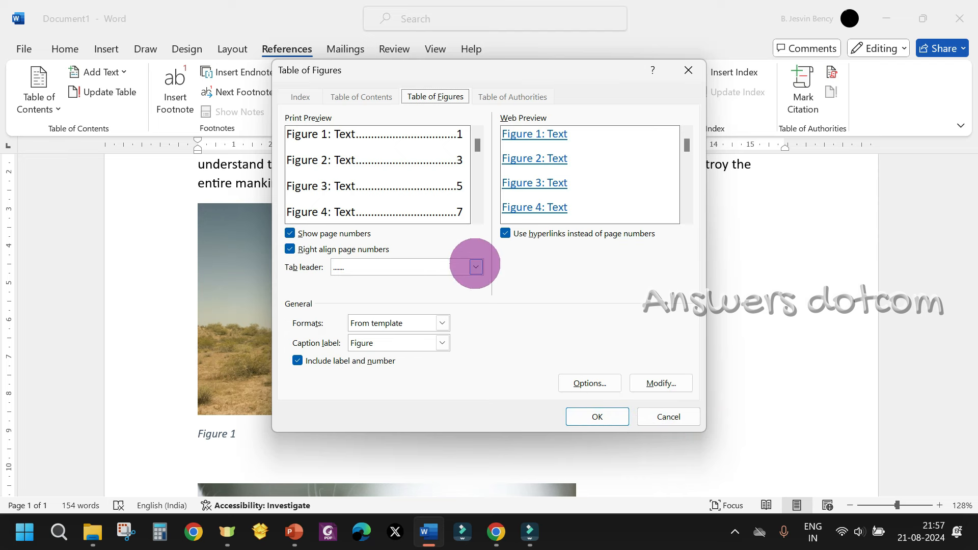
{"action": "left_click", "coordinate": [475, 266]}
{"action": "left_click", "coordinate": [476, 266]}
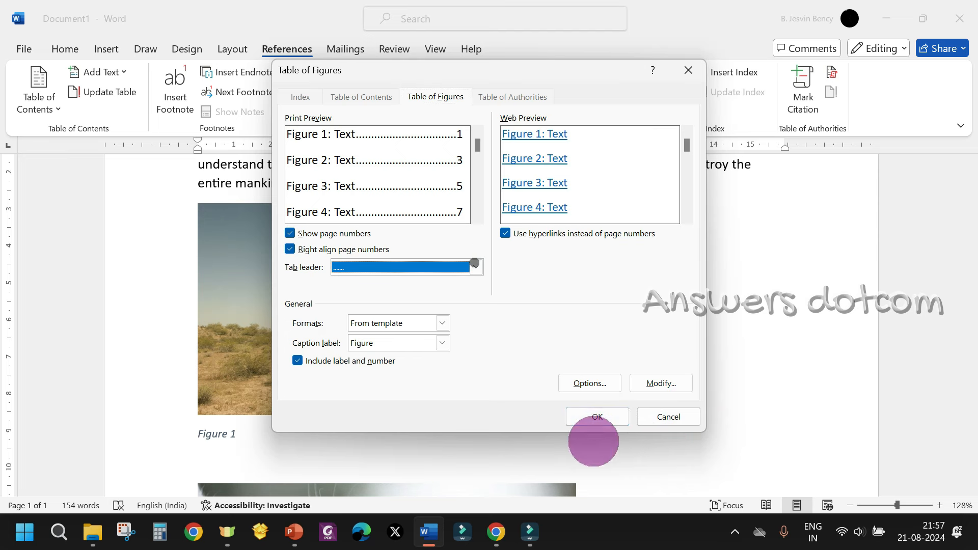
{"action": "left_click", "coordinate": [594, 417]}
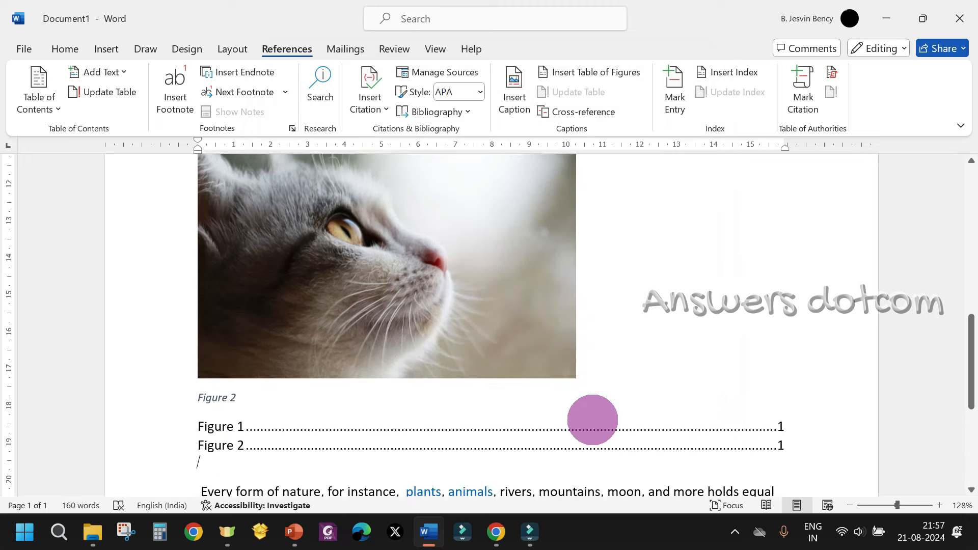
{"action": "scroll", "coordinate": [560, 367], "scroll_direction": "up", "scroll_amount": 1}
{"action": "scroll", "coordinate": [560, 368], "scroll_direction": "down", "scroll_amount": 2}
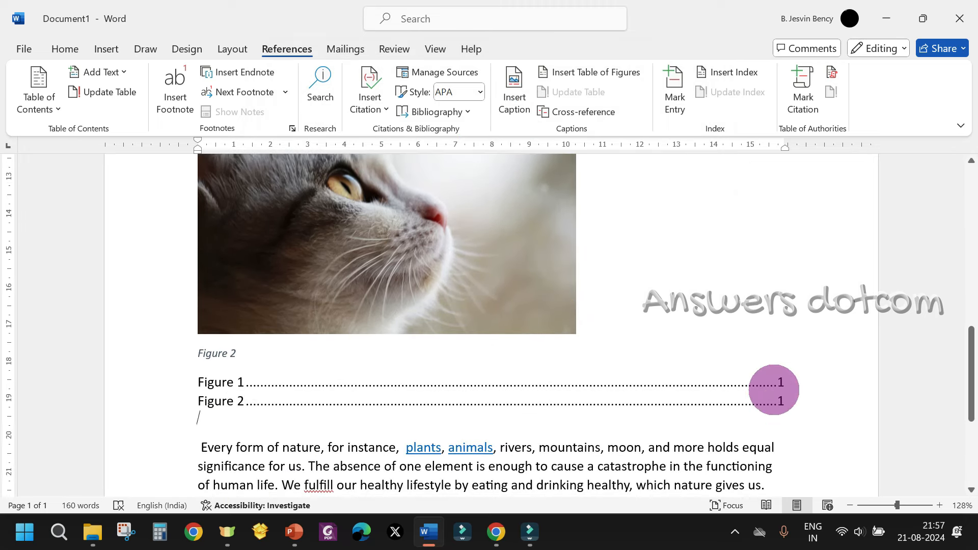
- Add blank lines after the Figure 1 caption to push the cat picture onto the second page
{"action": "scroll", "coordinate": [778, 364], "scroll_direction": "down", "scroll_amount": 7}
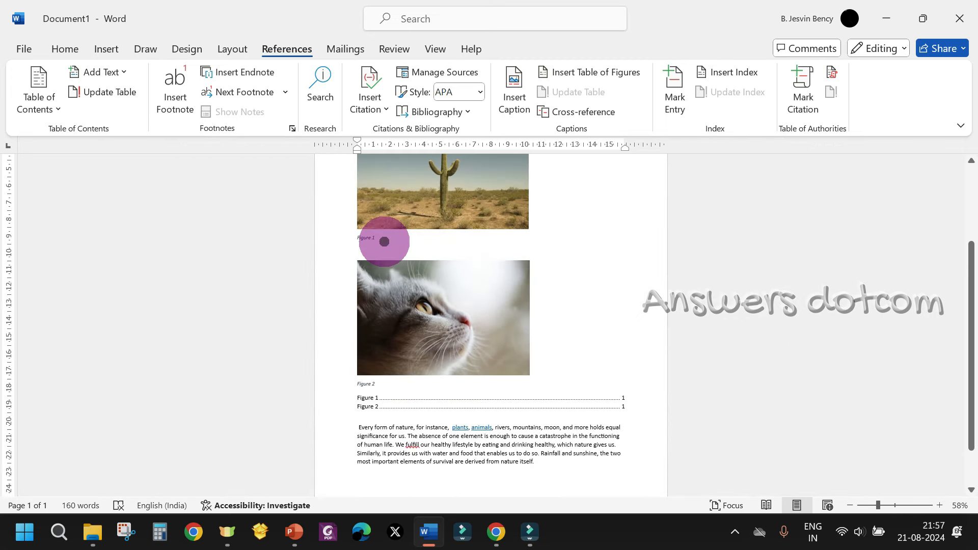
{"action": "left_click", "coordinate": [384, 242]}
{"action": "key", "text": "Return"}
{"action": "key", "text": "Return"}
{"action": "key", "text": "Return"}
{"action": "key", "text": "Return"}
{"action": "key", "text": "Return"}
{"action": "key", "text": "Return"}
{"action": "key", "text": "Return"}
{"action": "key", "text": "Return"}
{"action": "key", "text": "Return"}
{"action": "key", "text": "Return"}
{"action": "key", "text": "Return"}
{"action": "key", "text": "Return"}
{"action": "key", "text": "Return"}
{"action": "key", "text": "Return"}
{"action": "key", "text": "Return"}
{"action": "key", "text": "Return"}
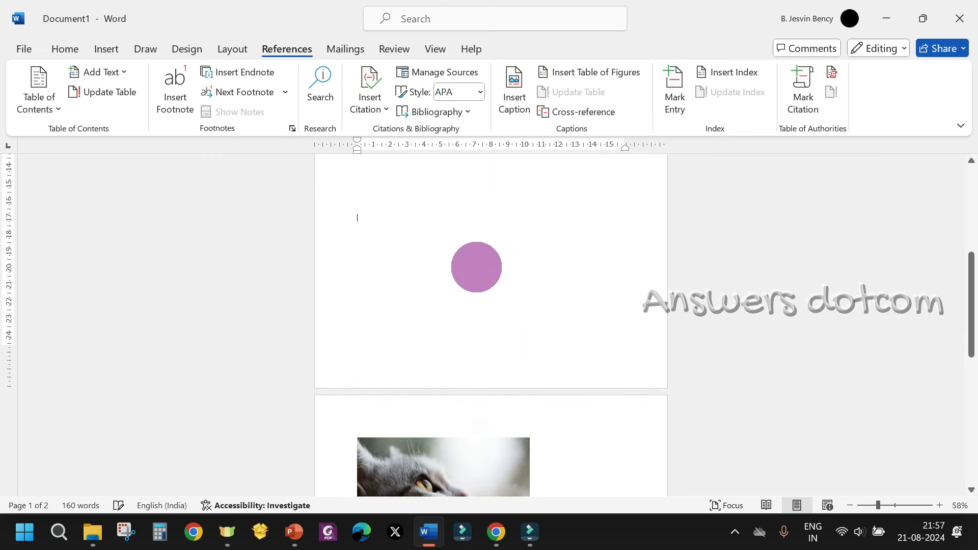
- Remove the blank lines added after the Figure 1 caption
{"action": "key", "text": "BackSpace"}
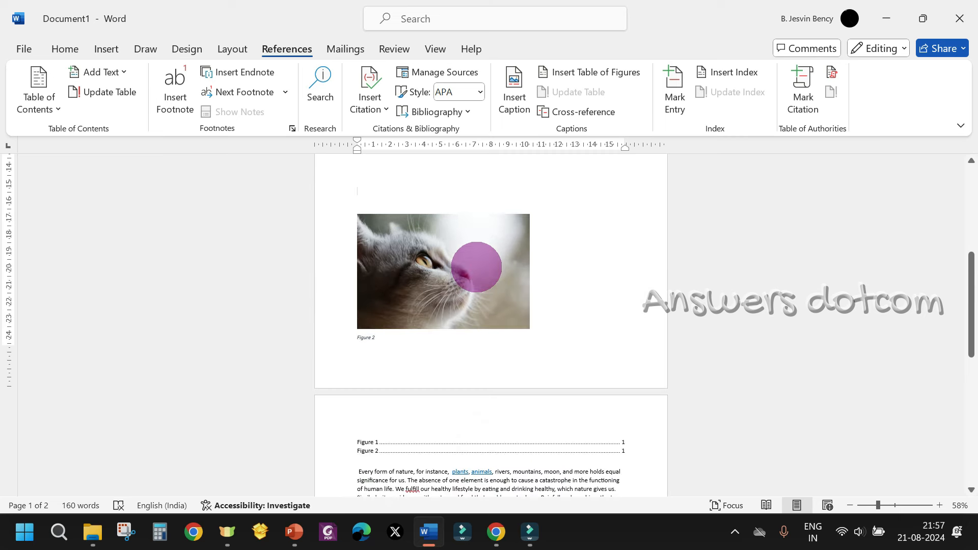
{"action": "key", "text": "BackSpace"}
{"action": "key", "text": "BackSpace"}
{"action": "key", "text": "BackSpace"}
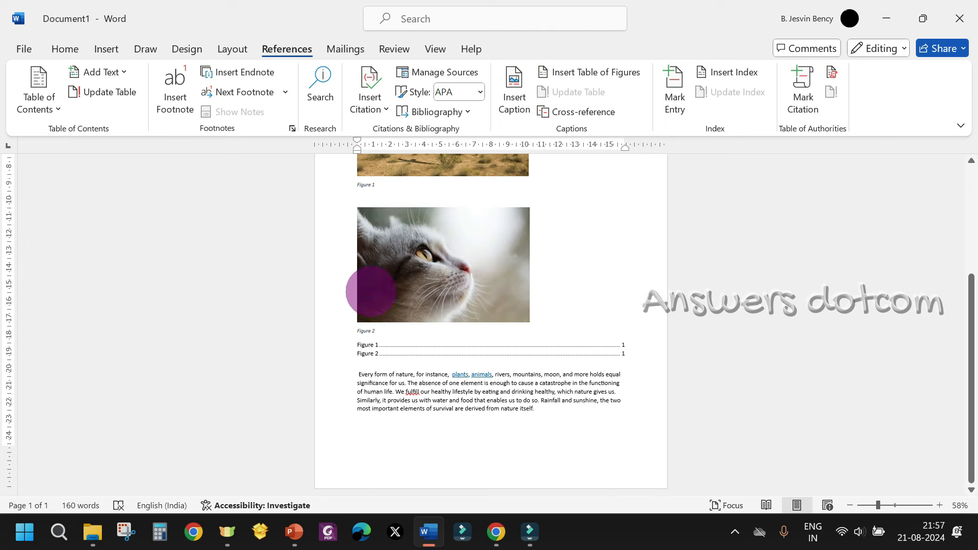
- Look over the document and read the assignment's Find & Replace task in Chrome
{"action": "scroll", "coordinate": [509, 219], "scroll_direction": "up", "scroll_amount": 3}
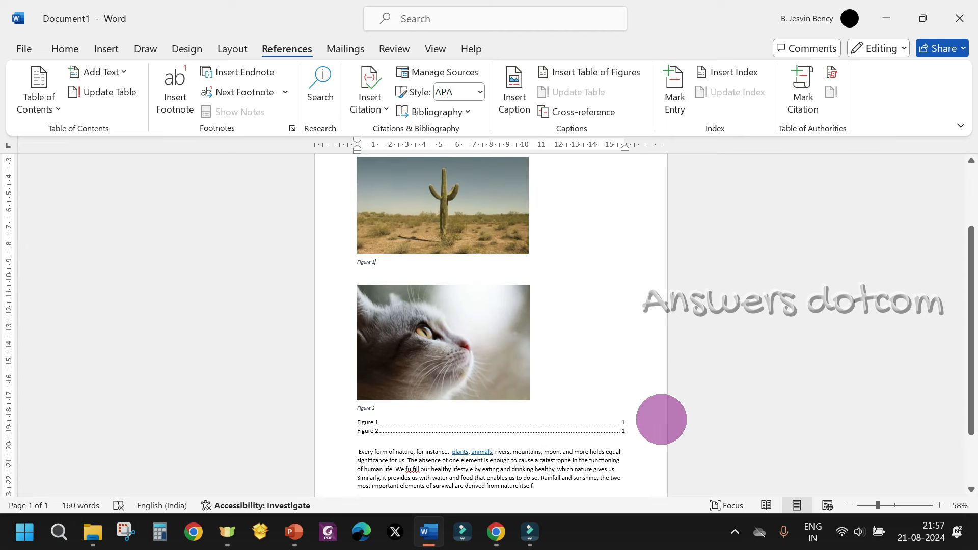
{"action": "scroll", "coordinate": [609, 365], "scroll_direction": "up", "scroll_amount": 3}
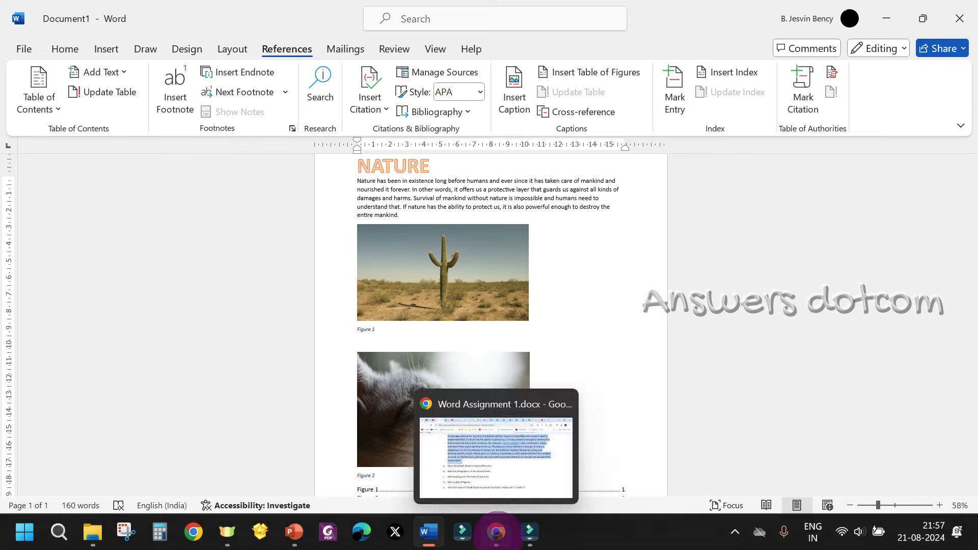
{"action": "left_click", "coordinate": [496, 532]}
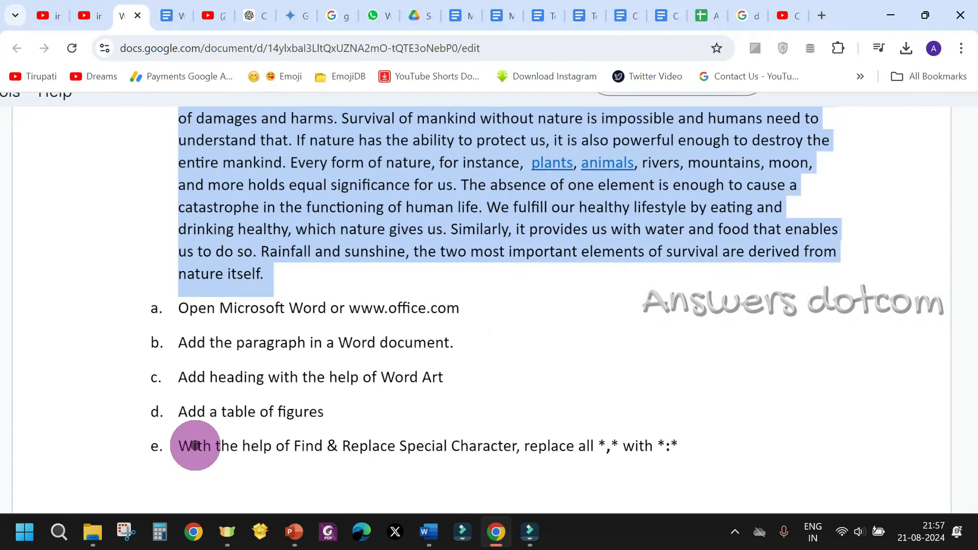
{"action": "left_click", "coordinate": [195, 445]}
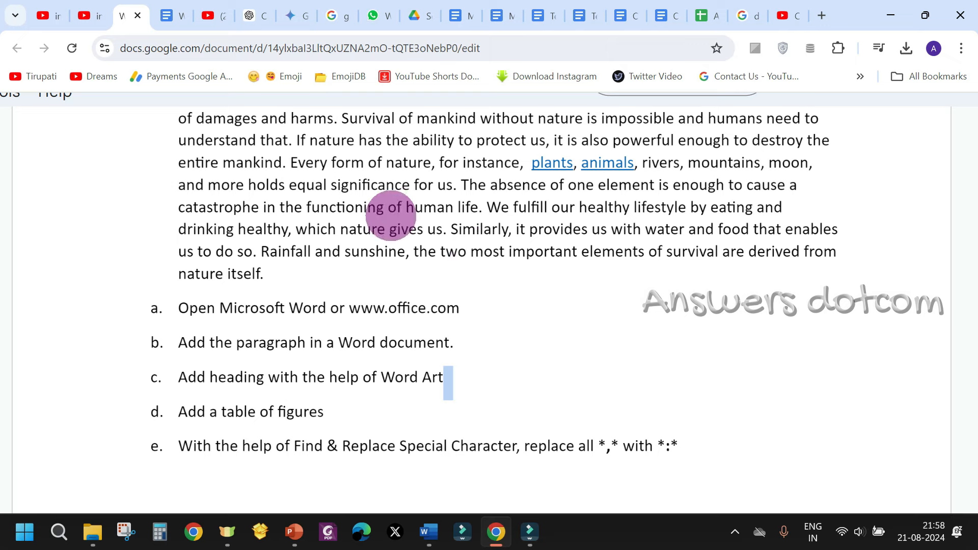
{"action": "left_click", "coordinate": [495, 532]}
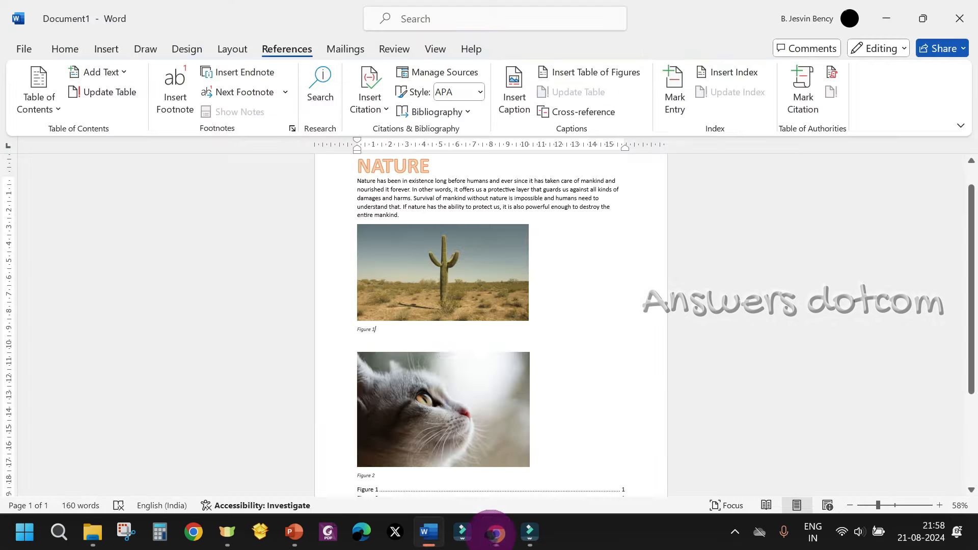
- Switch to the Mouse Highlight utility and close it
{"action": "scroll", "coordinate": [469, 318], "scroll_direction": "up", "scroll_amount": 6, "text": "ctrl"}
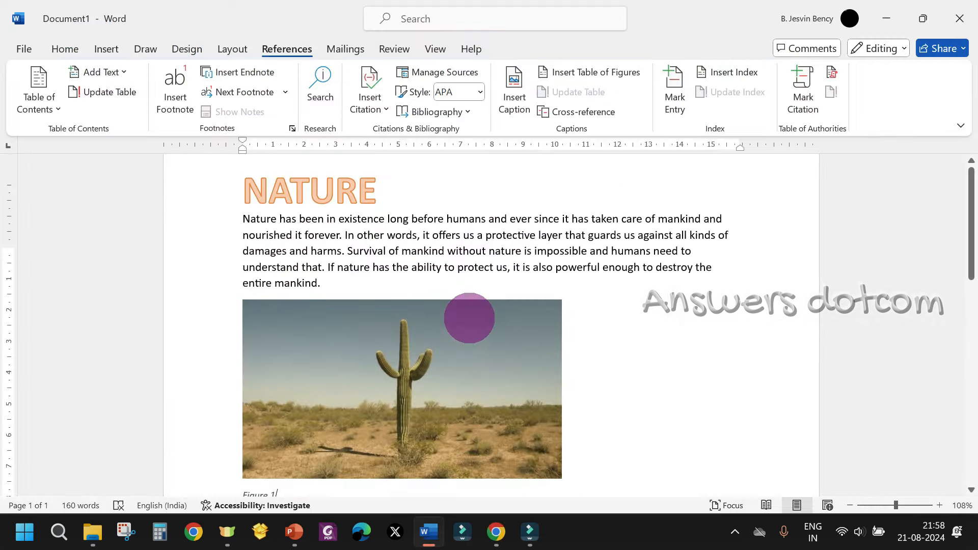
{"action": "scroll", "coordinate": [469, 318], "scroll_direction": "up", "scroll_amount": 2, "text": "ctrl"}
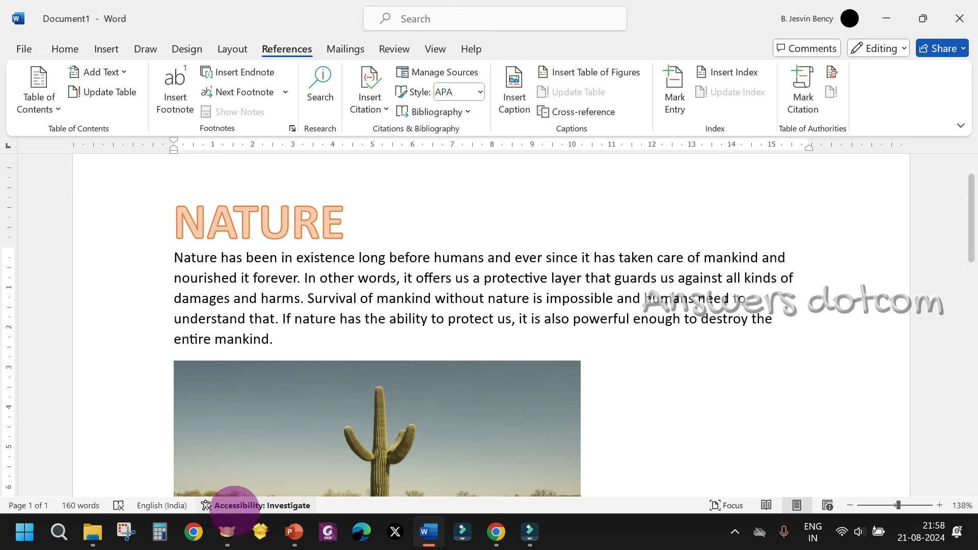
{"action": "left_click", "coordinate": [227, 532]}
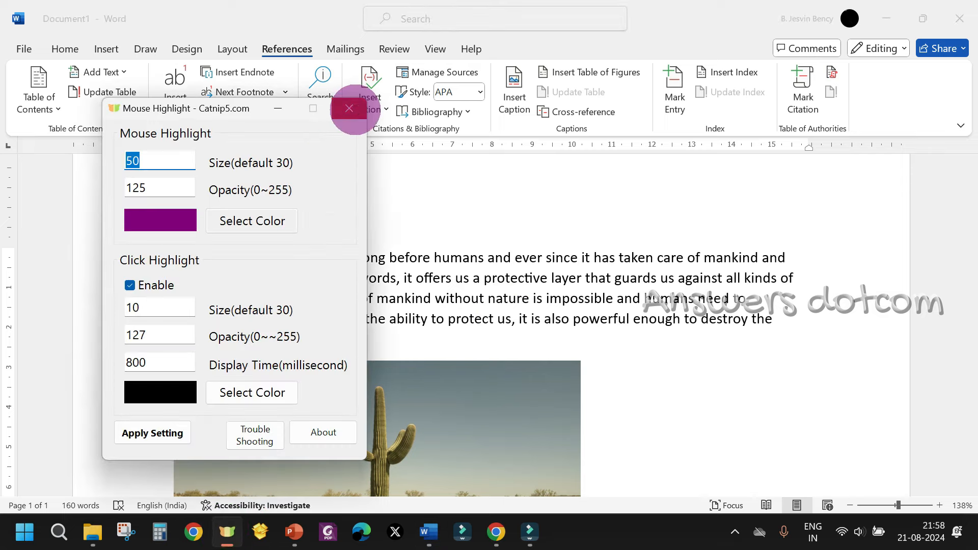
{"action": "left_click", "coordinate": [355, 110]}
- Search the Word document for commas
{"action": "scroll", "coordinate": [489, 315], "scroll_direction": "up", "scroll_amount": 6}
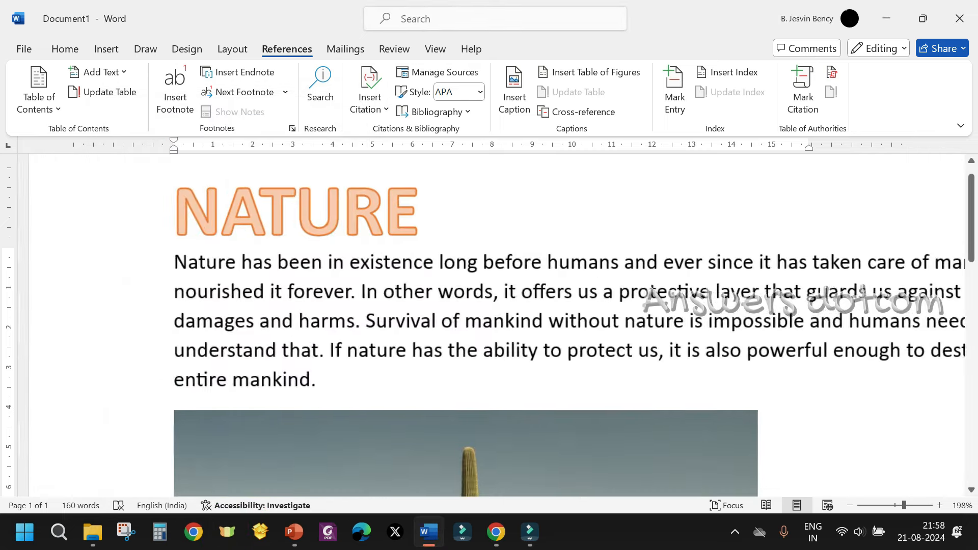
{"action": "scroll", "coordinate": [488, 316], "scroll_direction": "right", "scroll_amount": 1}
{"action": "scroll", "coordinate": [489, 316], "scroll_direction": "down", "scroll_amount": 1}
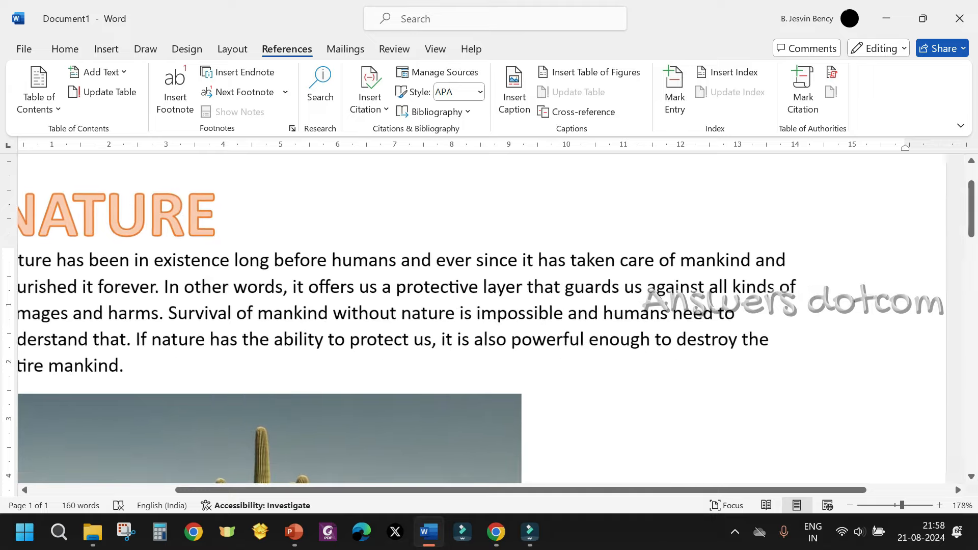
{"action": "key", "text": "ctrl+f"}
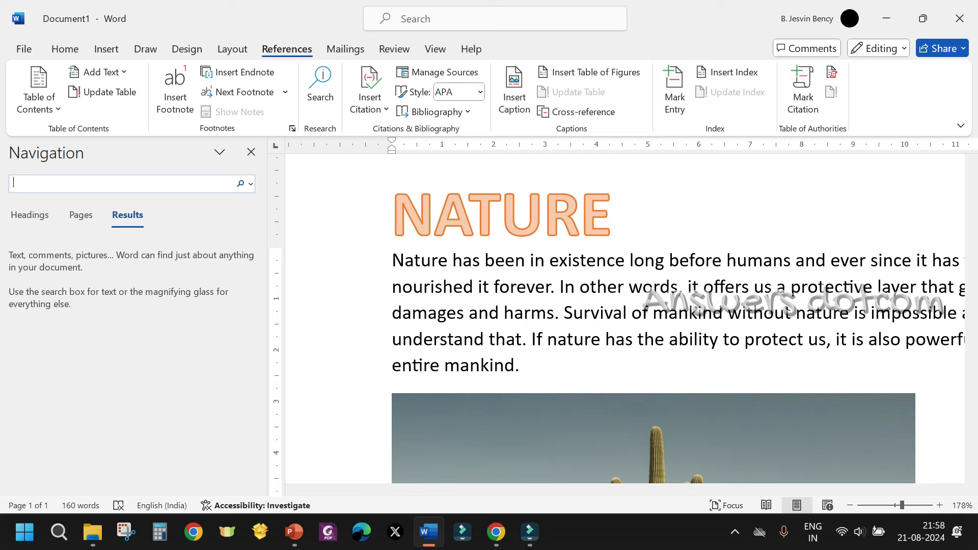
{"action": "type", "text": ","}
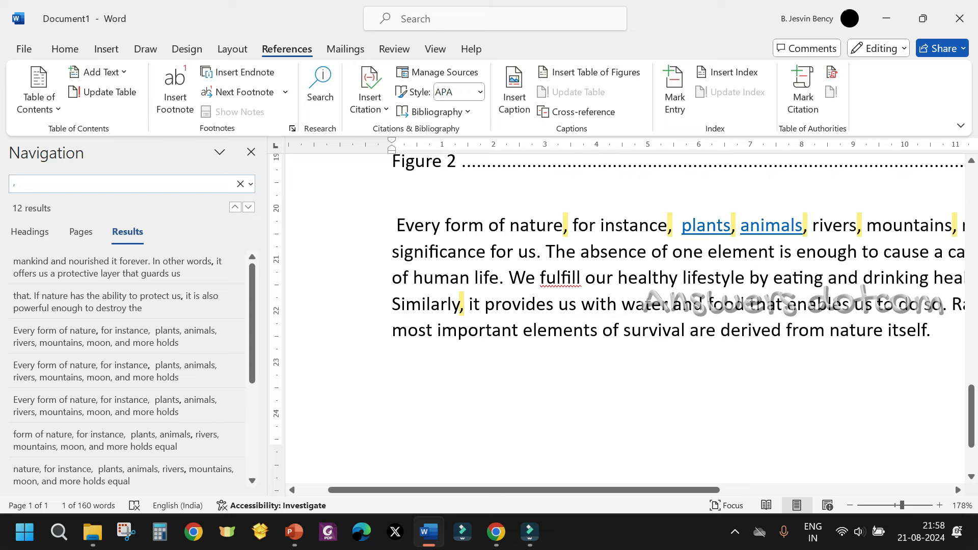
- Replace every comma in the document with a colon using Find and Replace, and close the Navigation pane
{"action": "left_click", "coordinate": [250, 184]}
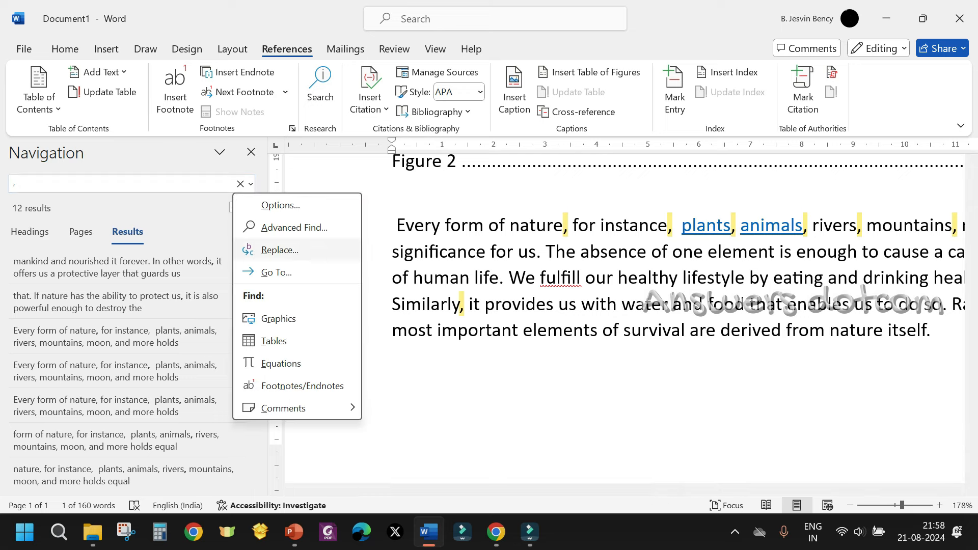
{"action": "left_click", "coordinate": [279, 249]}
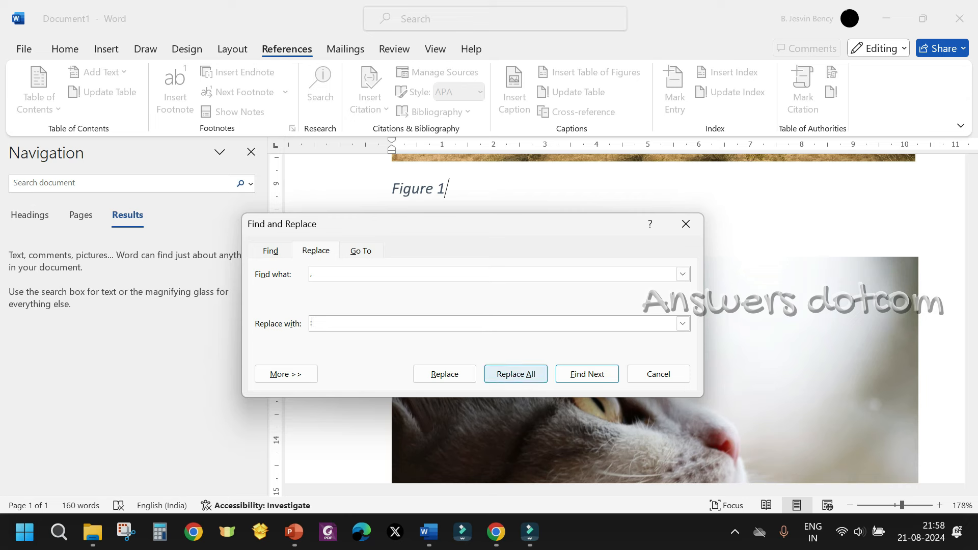
{"action": "left_click", "coordinate": [515, 374]}
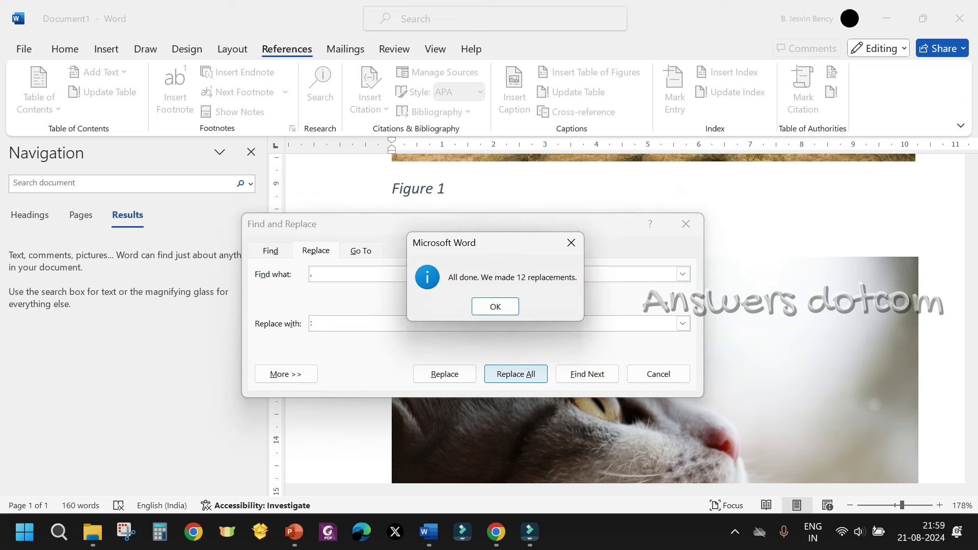
{"action": "left_click", "coordinate": [495, 306]}
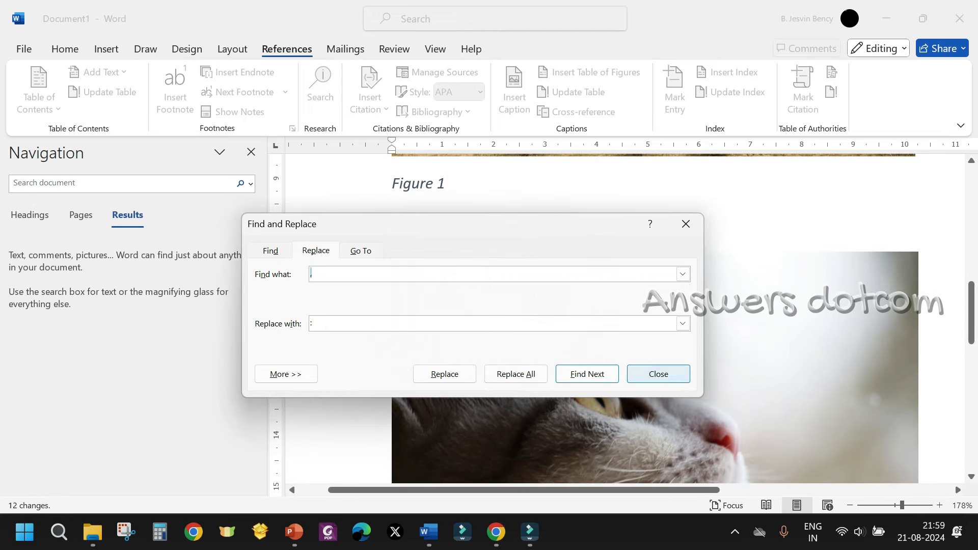
{"action": "left_click", "coordinate": [658, 374]}
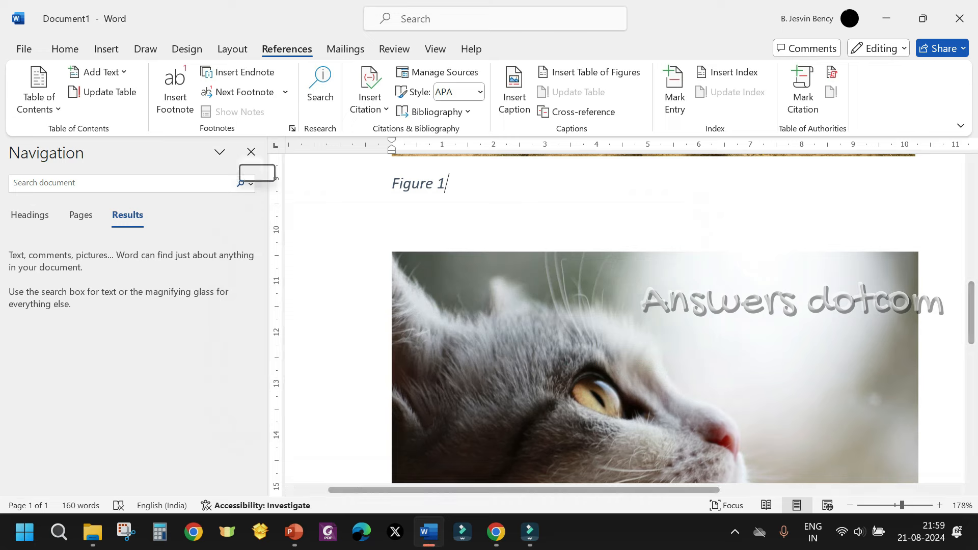
{"action": "left_click", "coordinate": [251, 152]}
- Look over the replaced punctuation in both paragraphs and compare it with the assignment's task list in Chrome
{"action": "scroll", "coordinate": [491, 318], "scroll_direction": "up", "scroll_amount": 9}
{"action": "scroll", "coordinate": [491, 318], "scroll_direction": "down", "scroll_amount": 2}
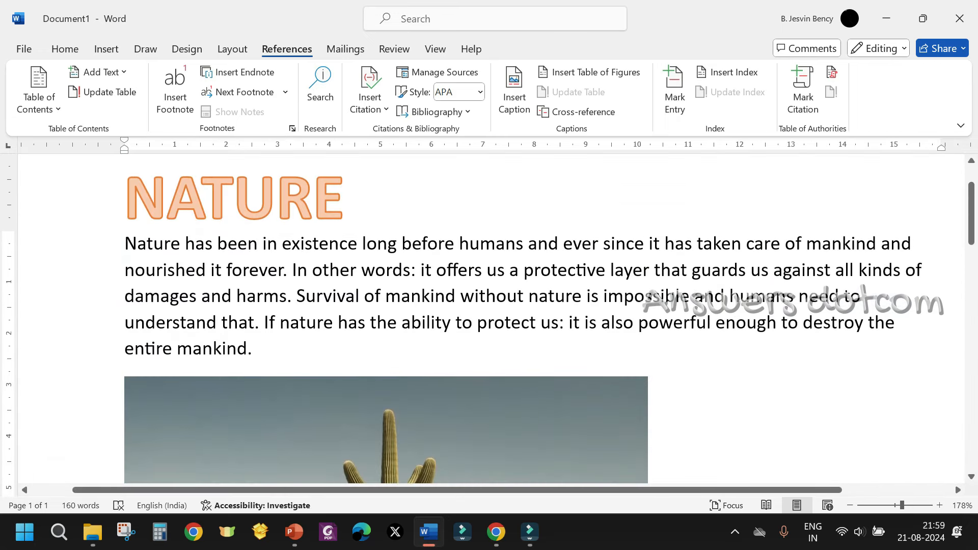
{"action": "scroll", "coordinate": [490, 319], "scroll_direction": "down", "scroll_amount": 20}
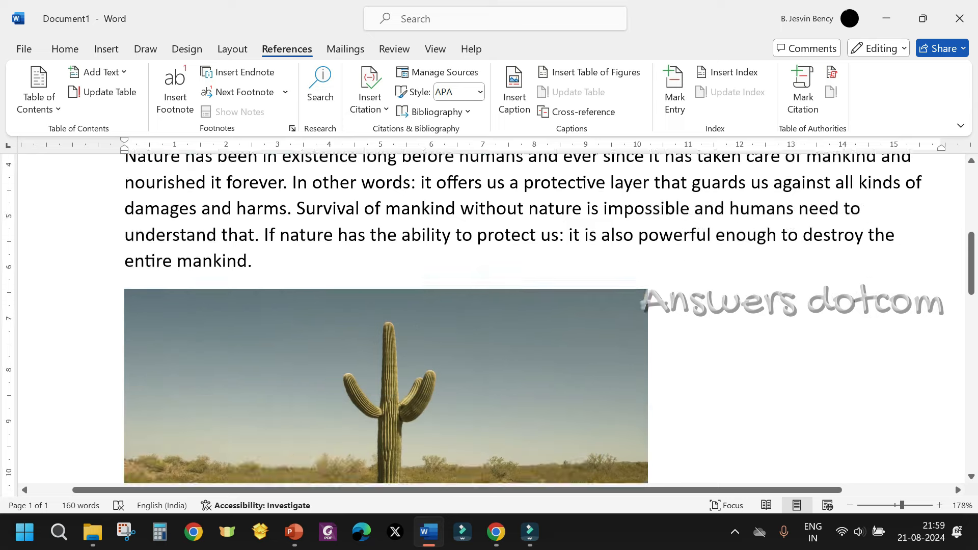
{"action": "scroll", "coordinate": [491, 318], "scroll_direction": "down", "scroll_amount": 2}
{"action": "scroll", "coordinate": [491, 319], "scroll_direction": "up", "scroll_amount": 4}
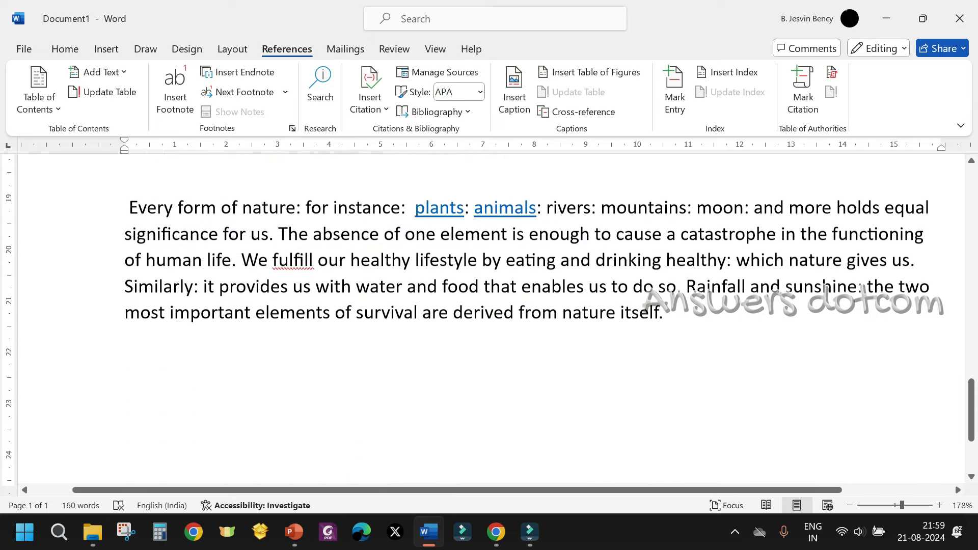
{"action": "left_click", "coordinate": [495, 532]}
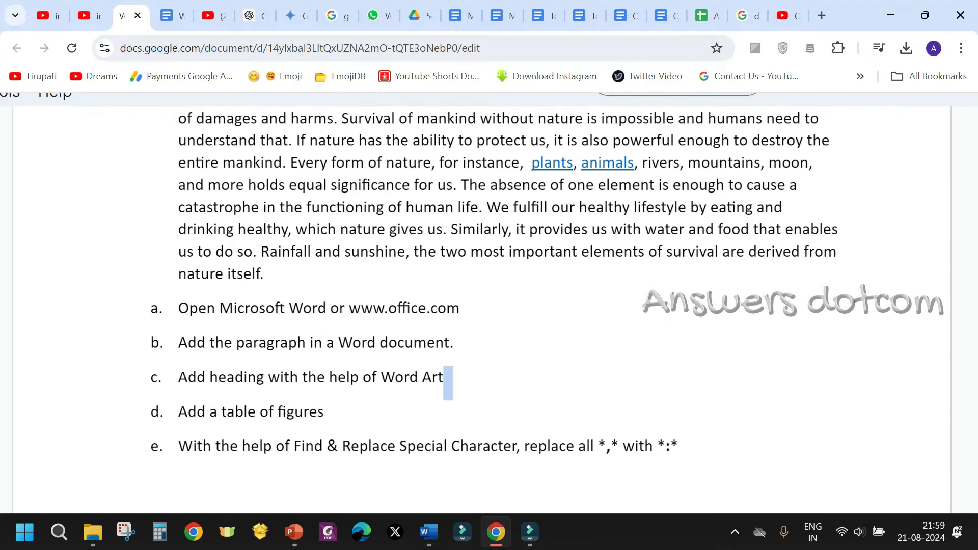
{"action": "left_click", "coordinate": [734, 531]}
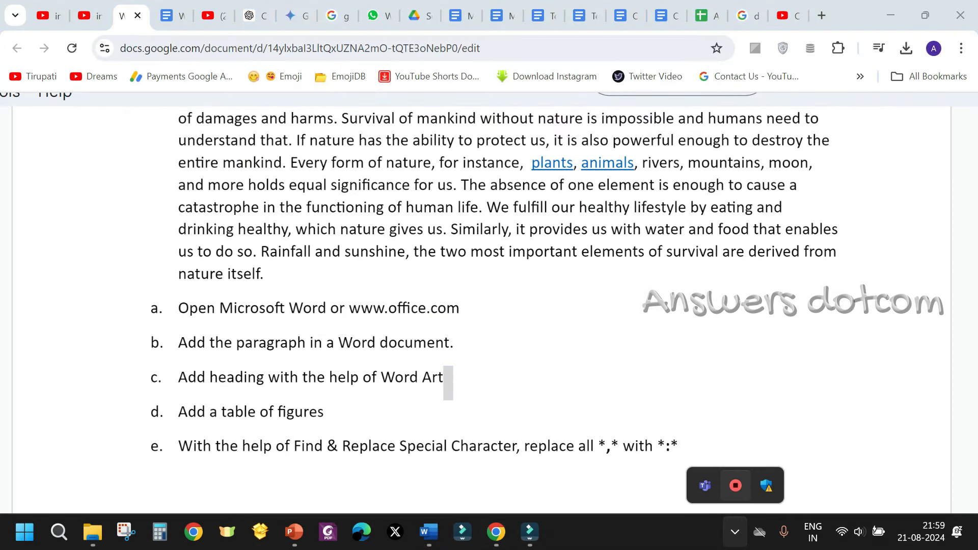